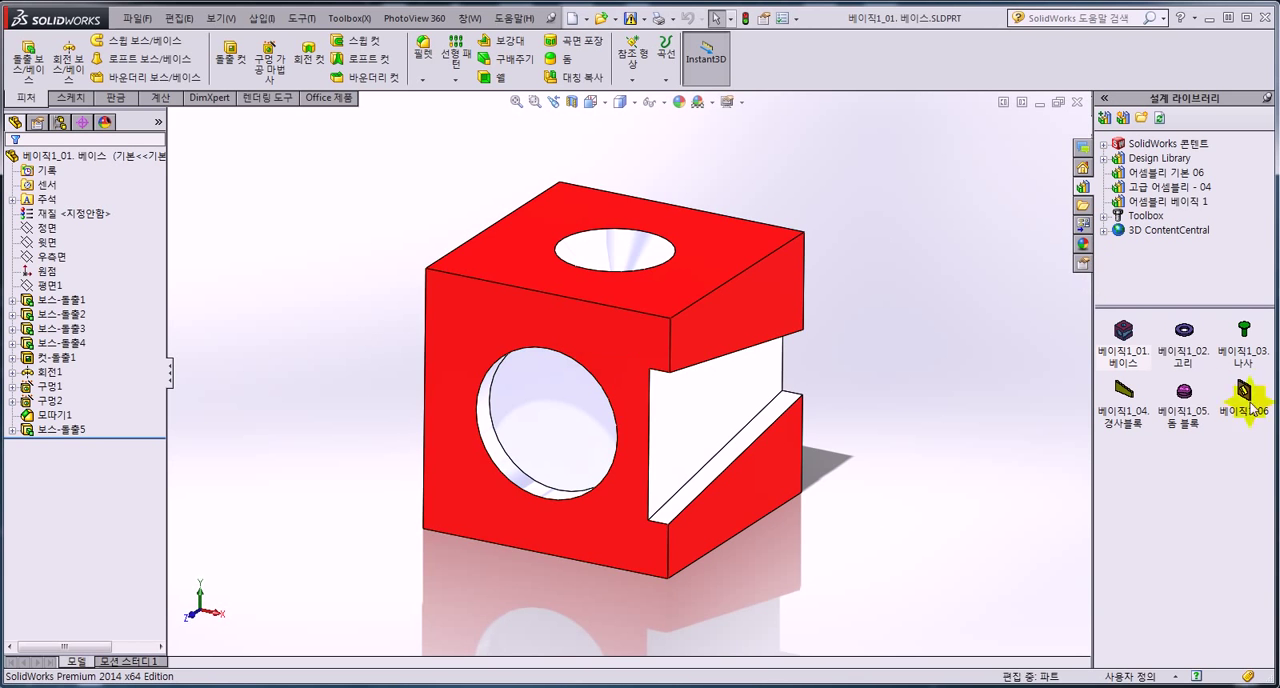
Close the base part and create a new assembly document.
click(968, 490)
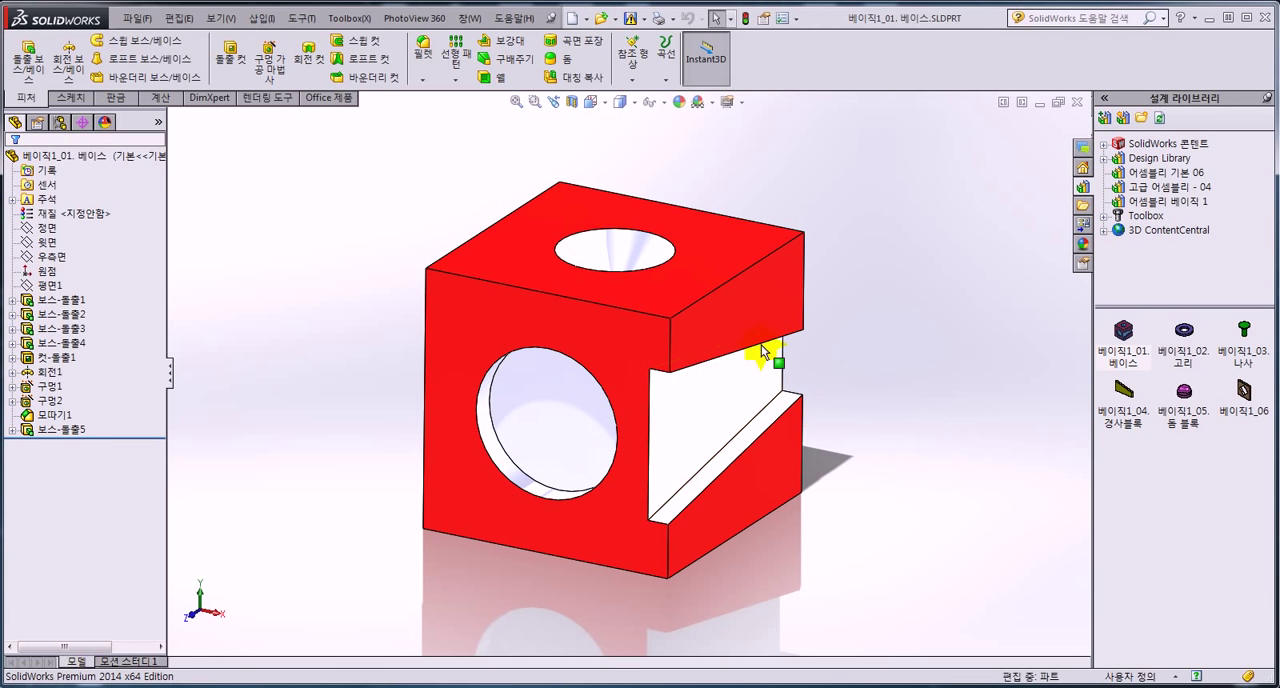
mouse_move(697, 396)
middle_down()
mouse_move(703, 406)
mouse_move(694, 386)
mouse_move(674, 405)
mouse_move(703, 376)
middle_up()
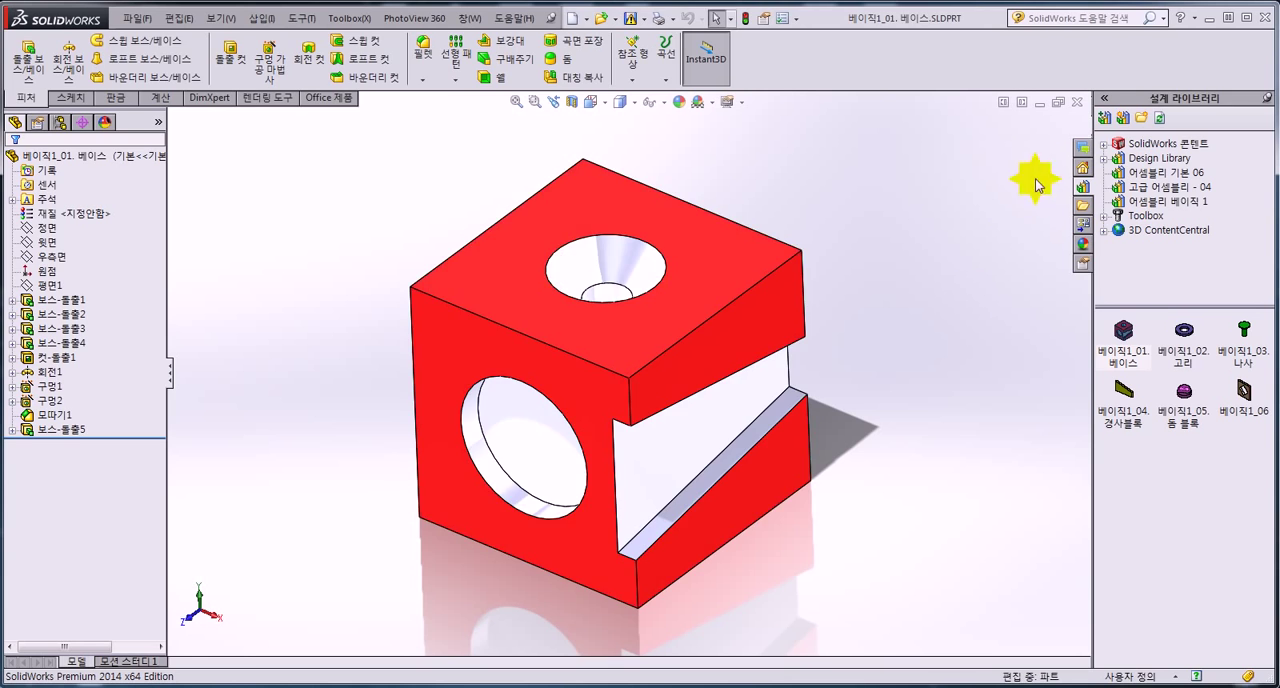
click(1076, 101)
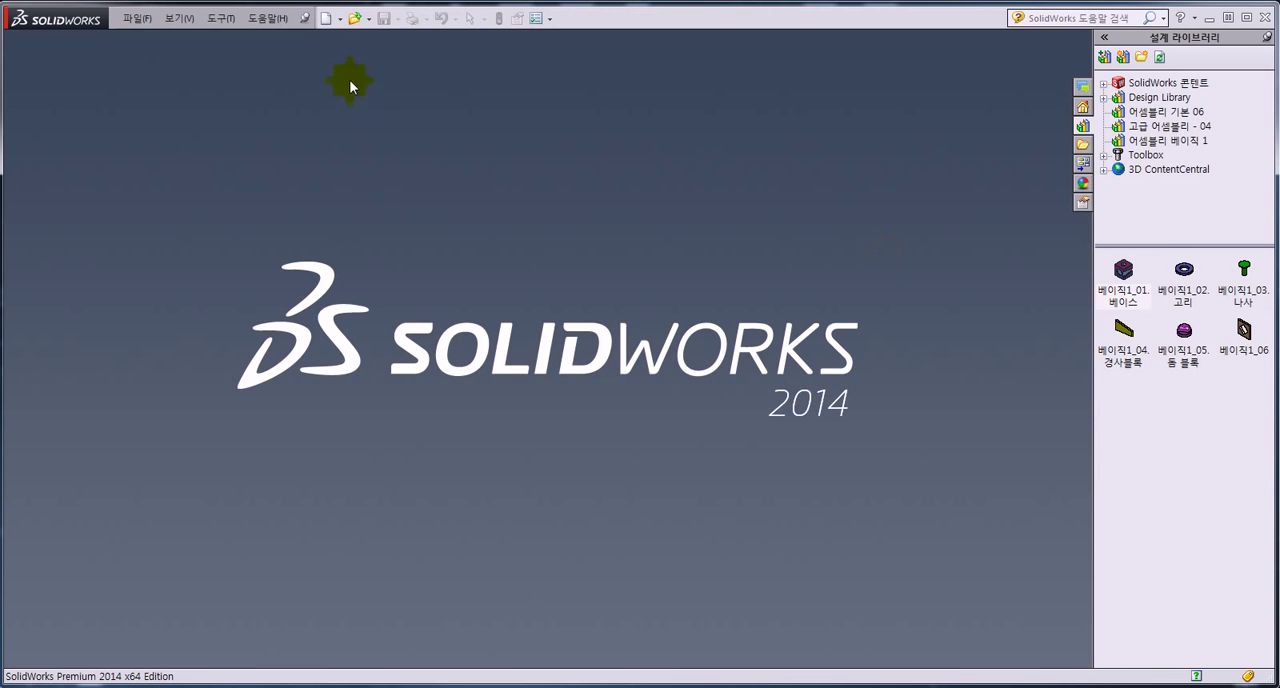
click(325, 19)
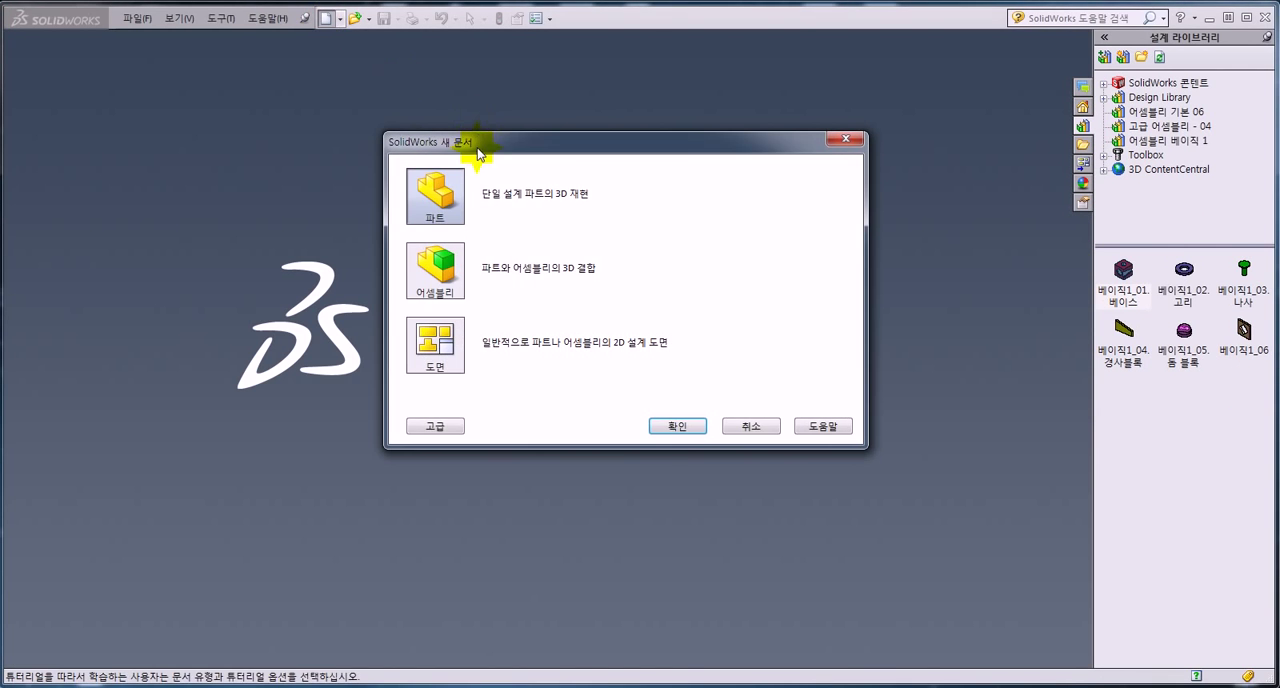
click(430, 281)
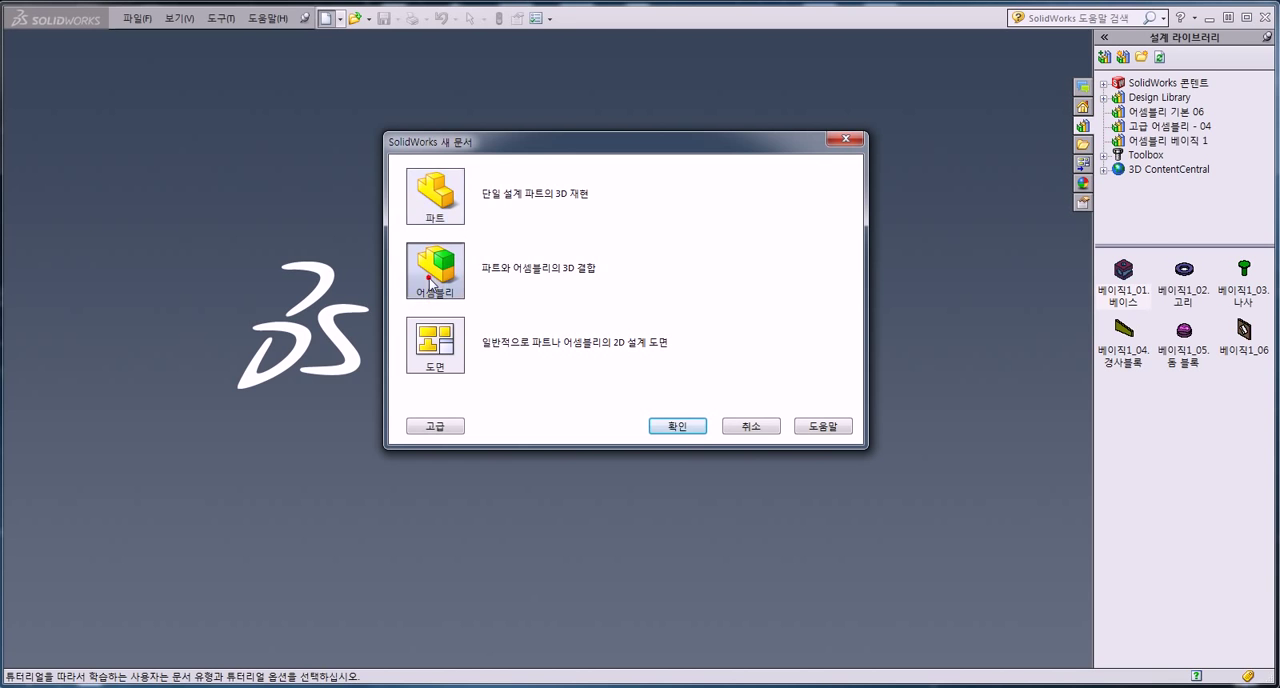
click(679, 426)
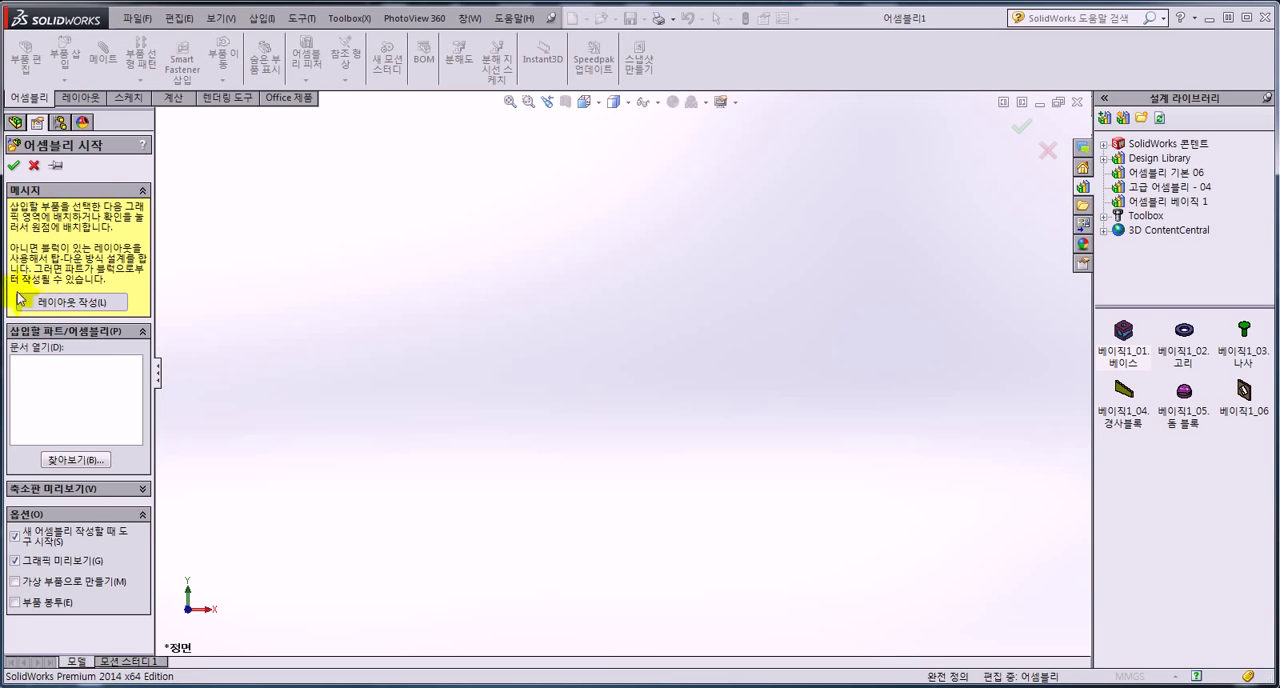
click(85, 381)
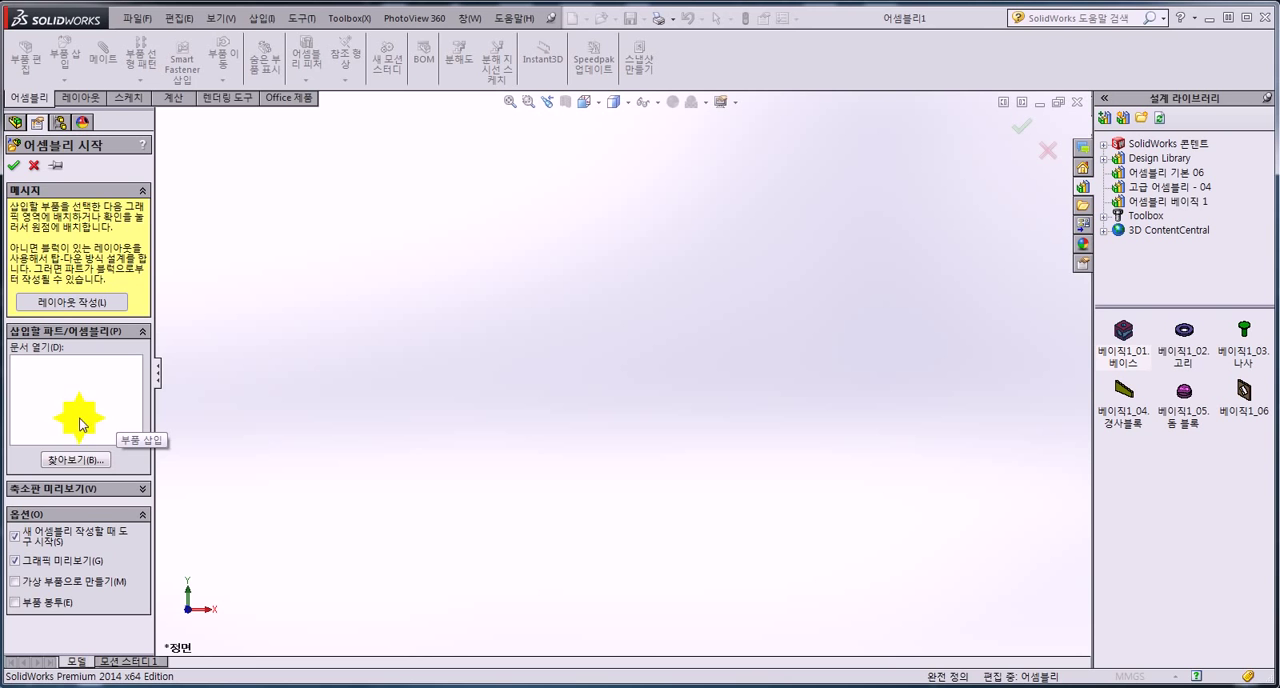
click(77, 461)
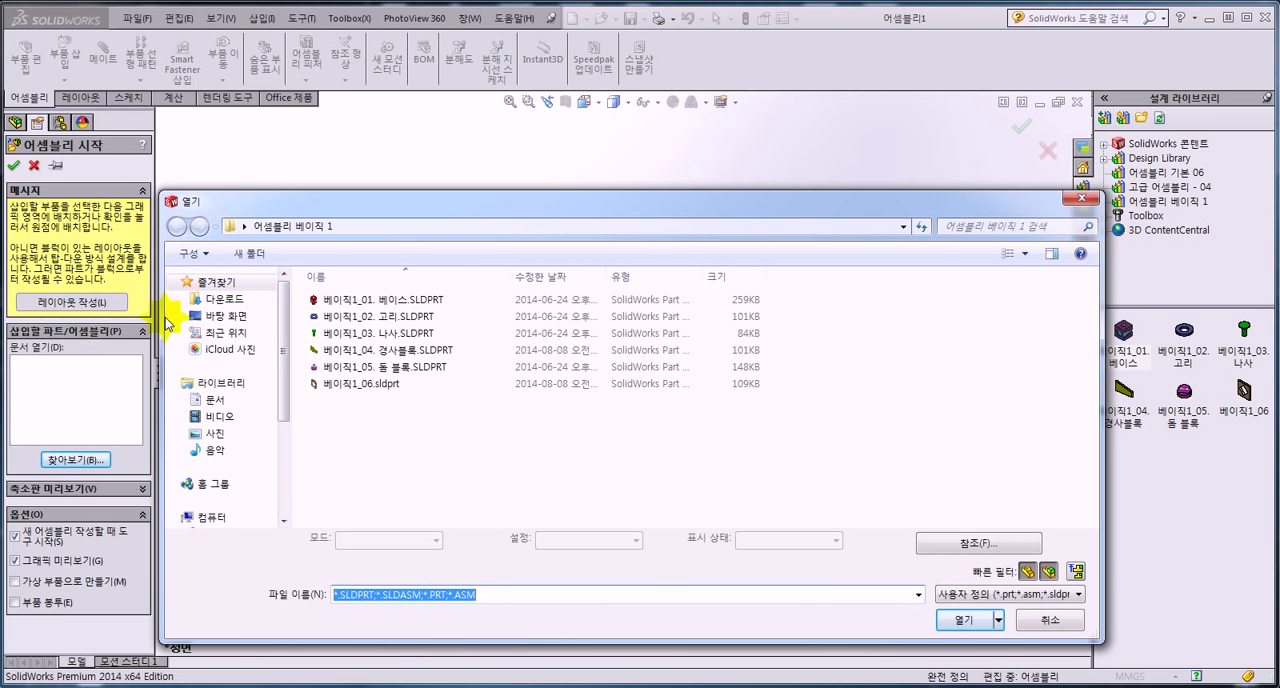
click(1082, 198)
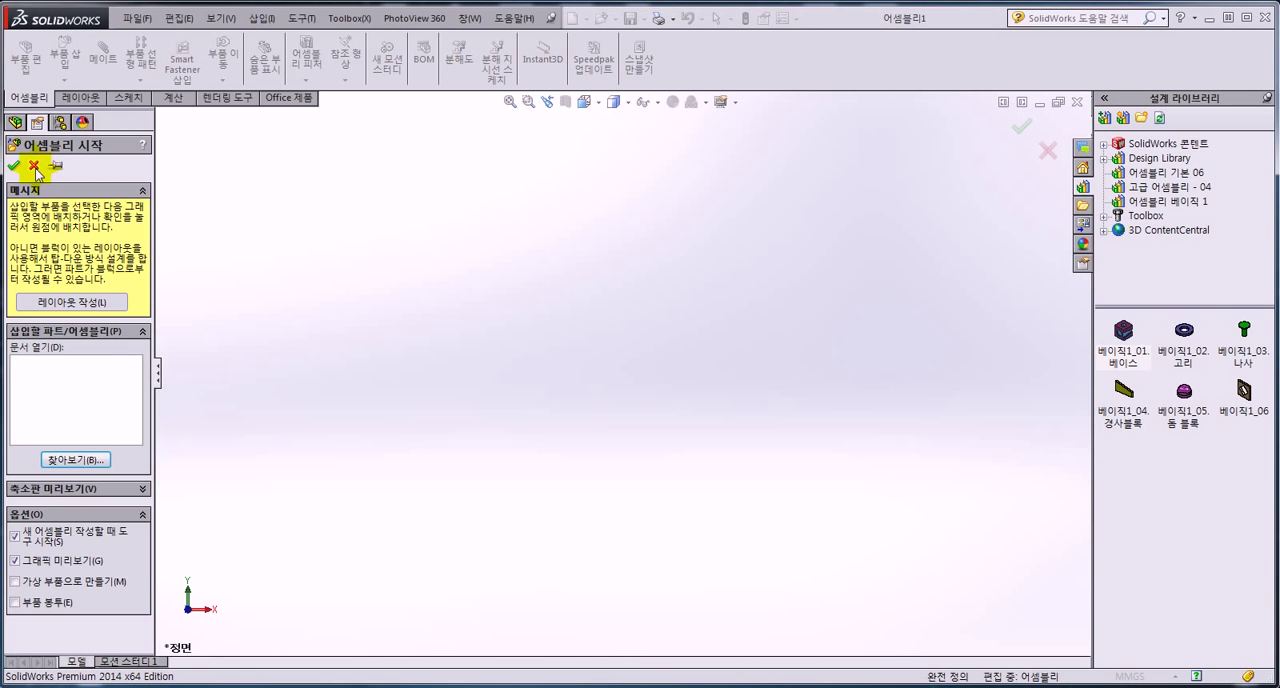
click(34, 167)
Insert the 베이직1_01. 베이스 part from the design library as the fixed component at the assembly origin.
click(46, 258)
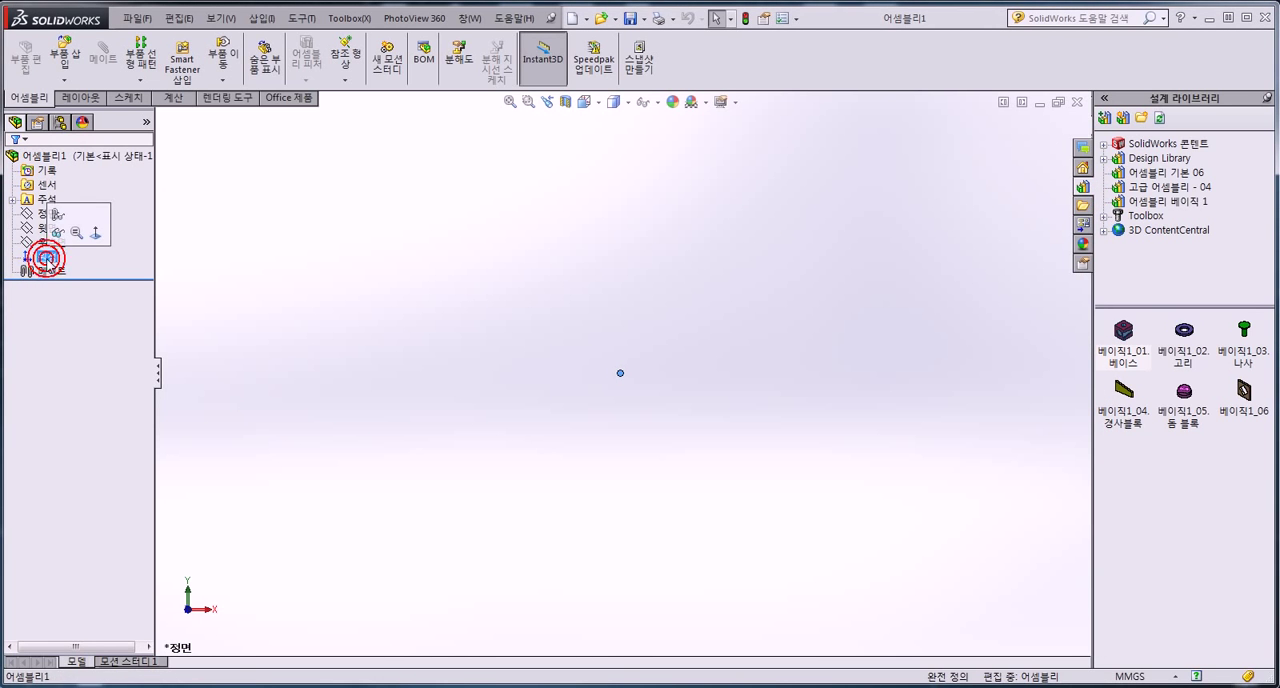
click(1130, 340)
drag(1130, 340, 622, 373)
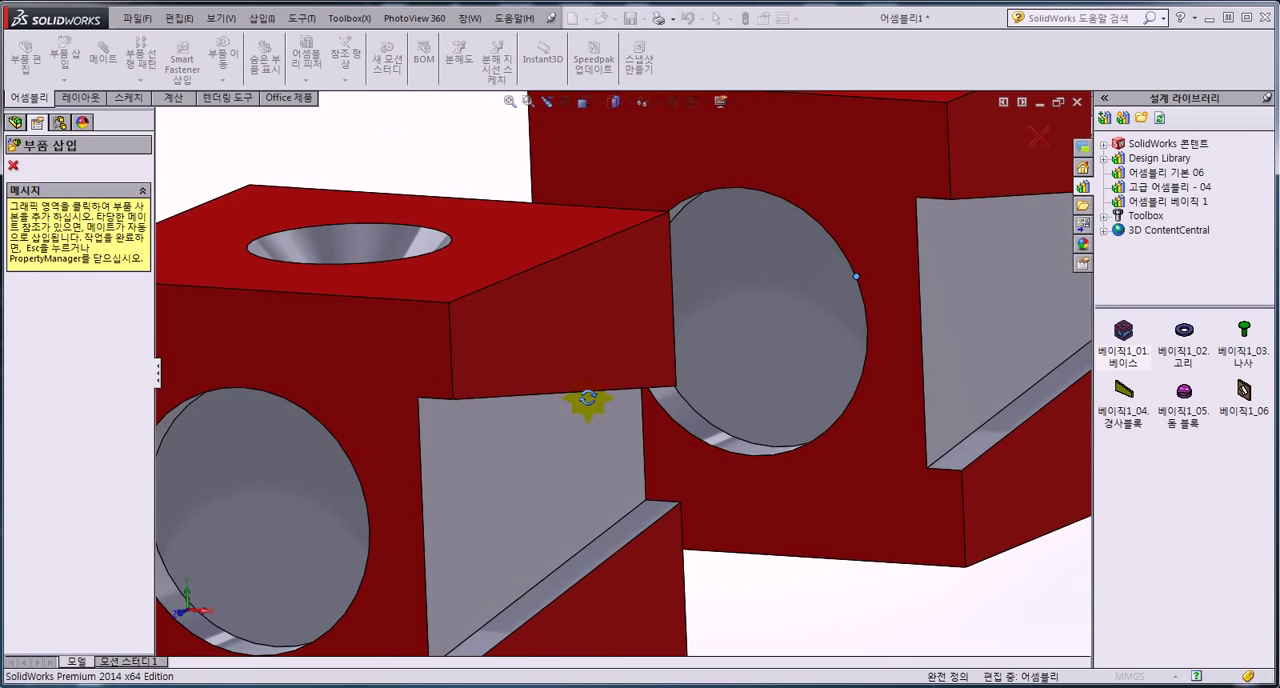
key(Escape)
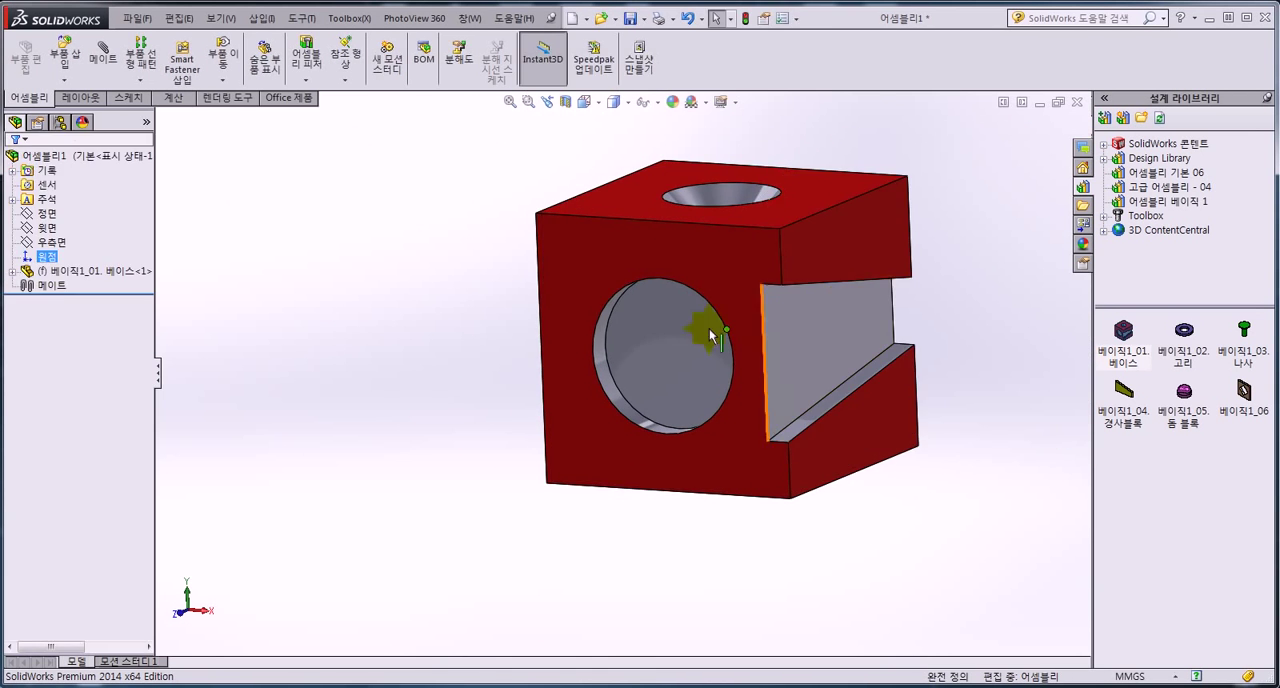
middle_drag(737, 334, 774, 341)
scroll(776, 330, up, 2)
scroll(780, 288, down, 2)
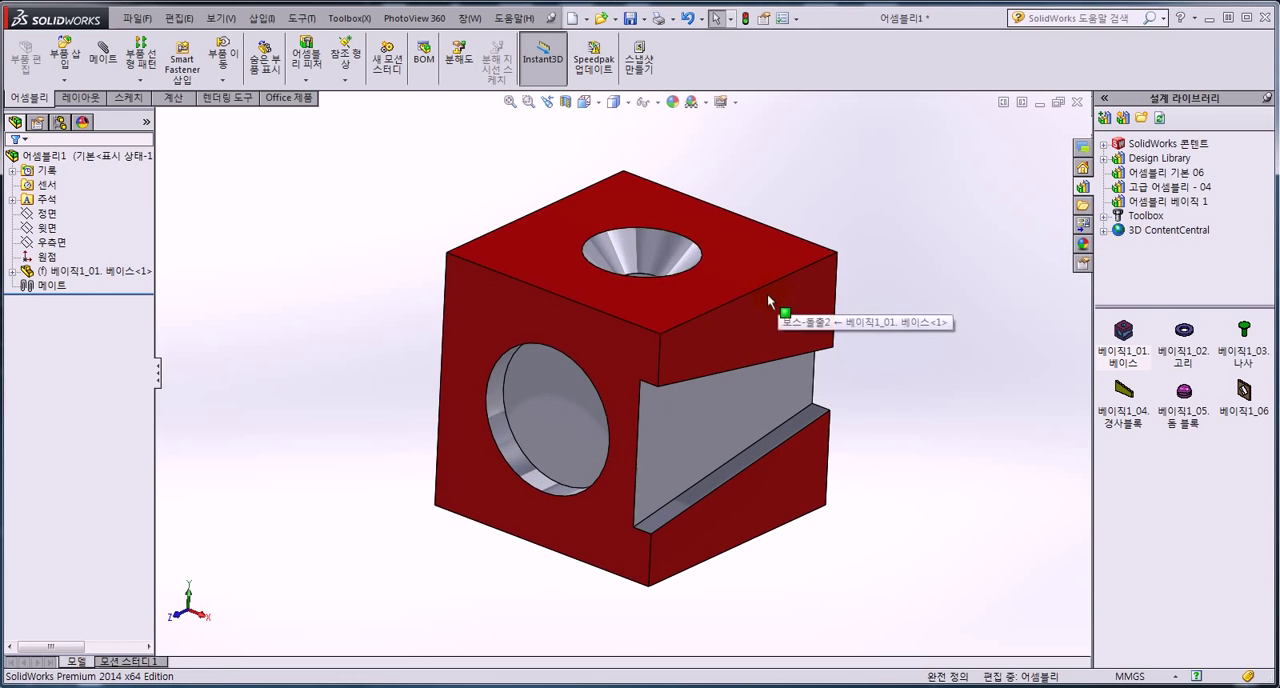
middle_drag(767, 293, 749, 320)
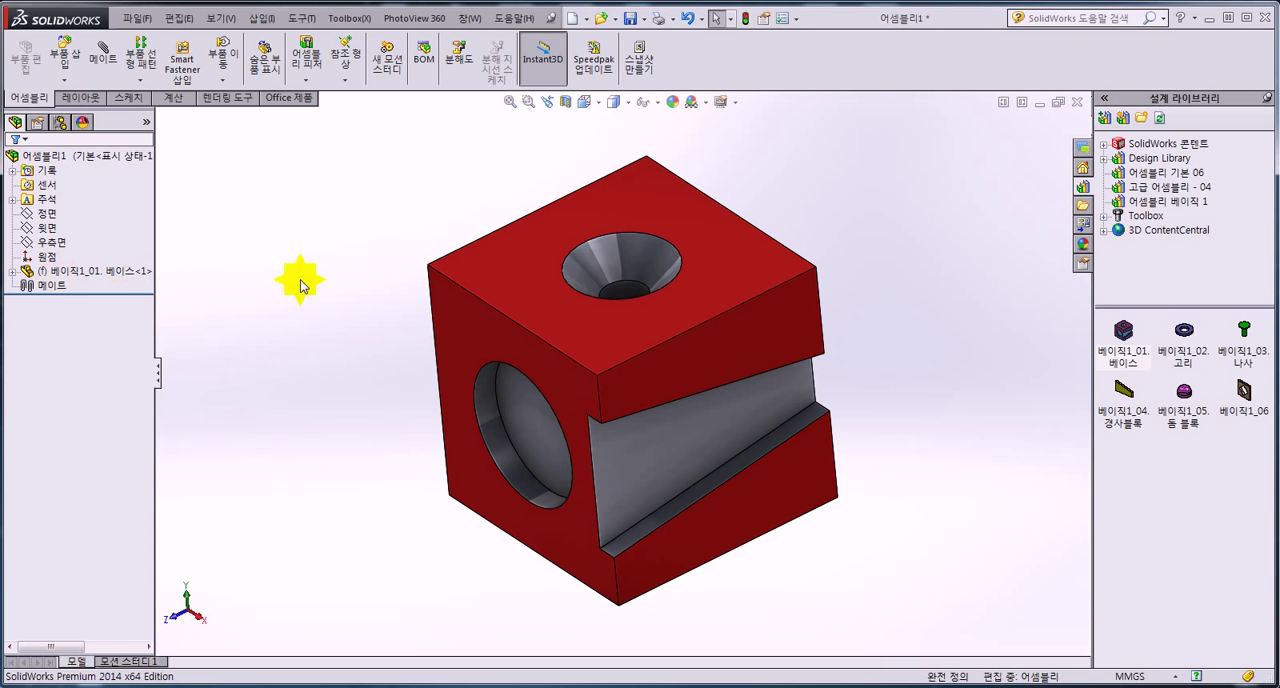
drag(541, 308, 449, 285)
drag(452, 199, 941, 498)
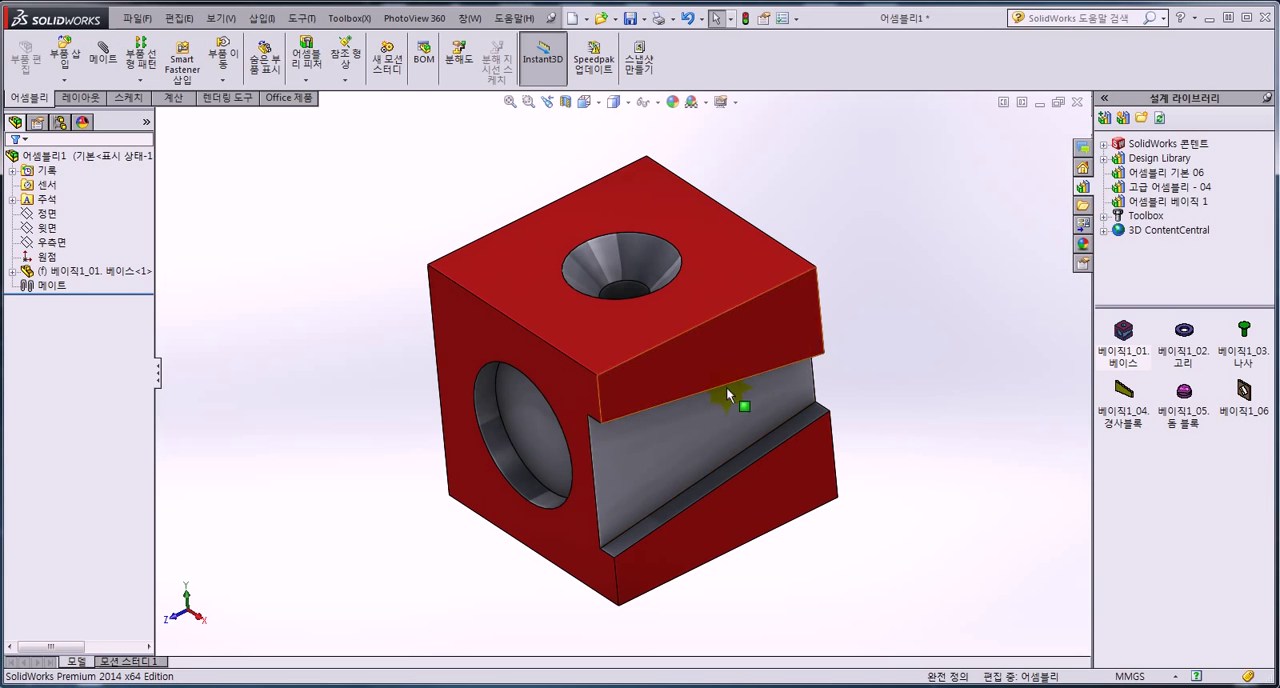
mouse_move(937, 373)
middle_down()
mouse_move(938, 362)
mouse_move(942, 373)
middle_up()
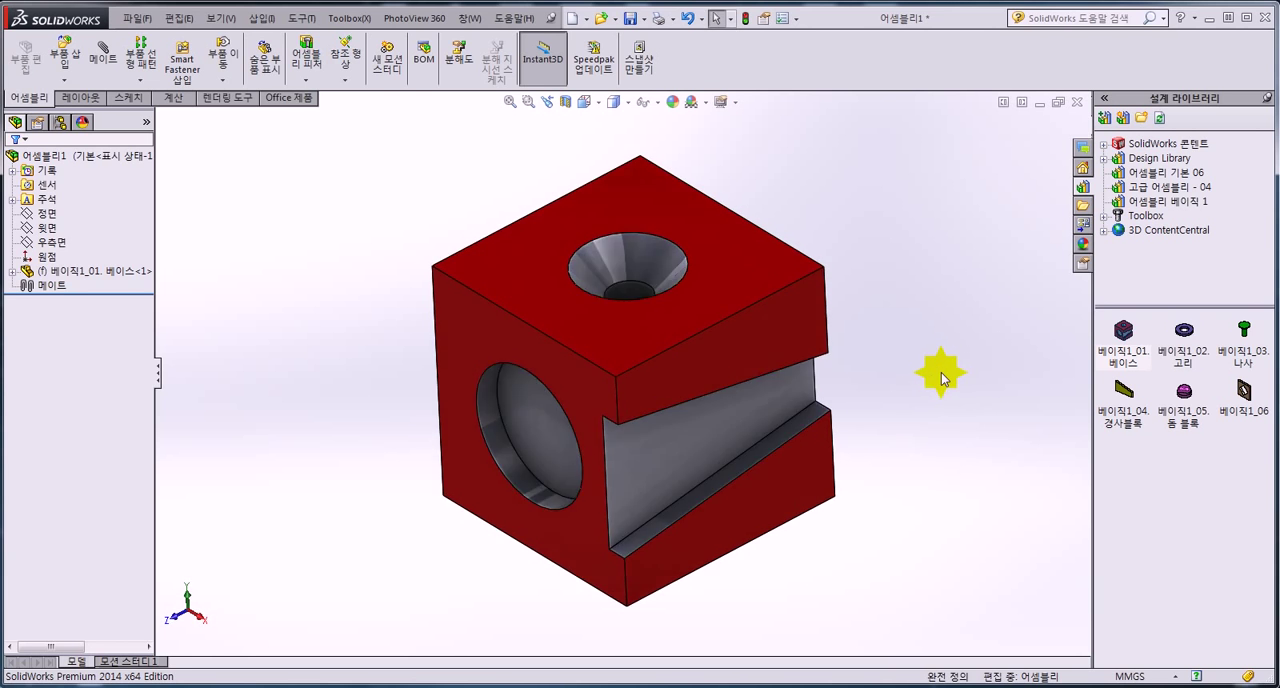
Insert one 베이직1_02. 고리 ring and one 베이직1_03. 나사 screw from the design library beside the base block.
scroll(940, 374, up, 2)
drag(1184, 331, 832, 229)
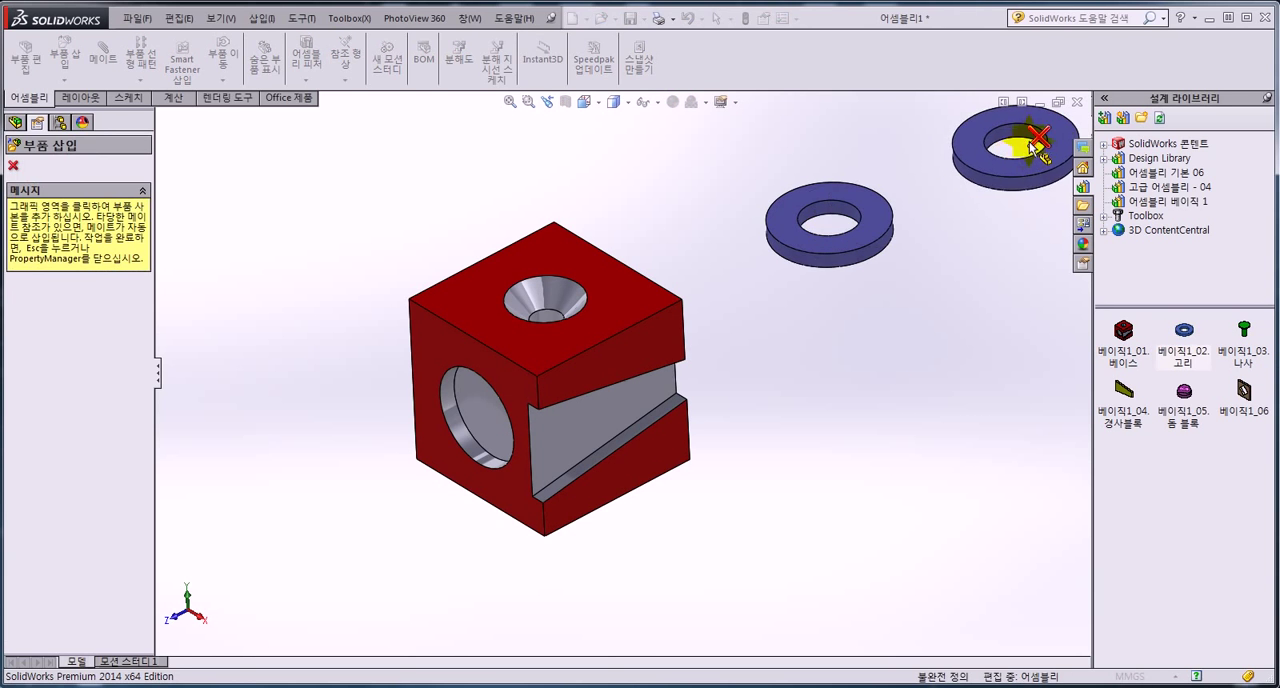
key(Escape)
drag(1244, 331, 975, 205)
click(1038, 143)
Insert one 베이직1_05. 돔 블록 dome block and three copies of the 베이직1_04. 경사블록 sloped block.
drag(1183, 393, 805, 377)
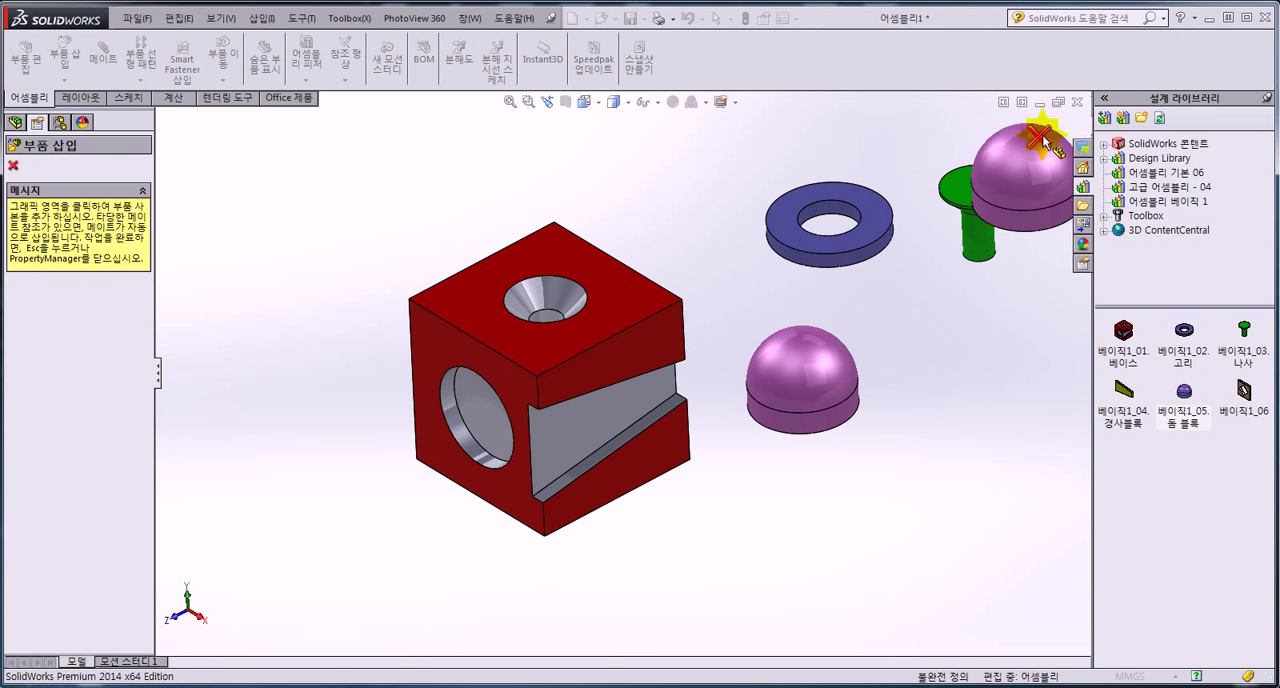
click(1040, 139)
drag(1124, 390, 977, 374)
click(953, 497)
click(811, 569)
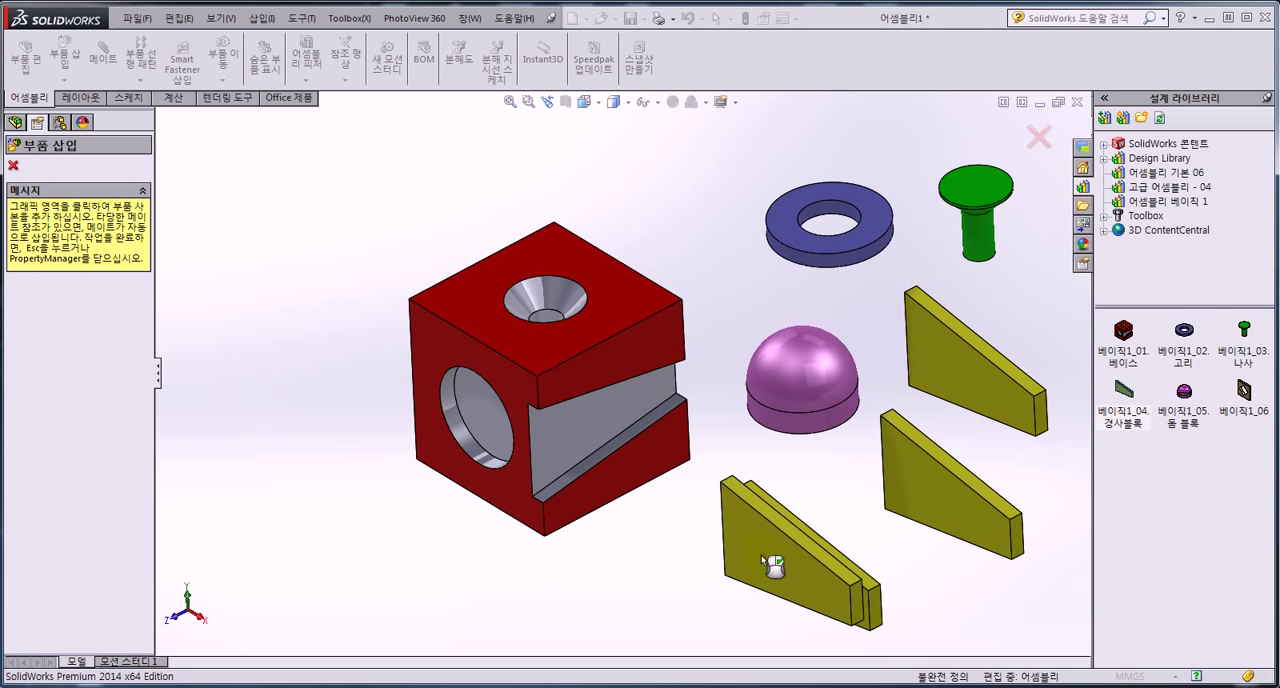
click(1037, 137)
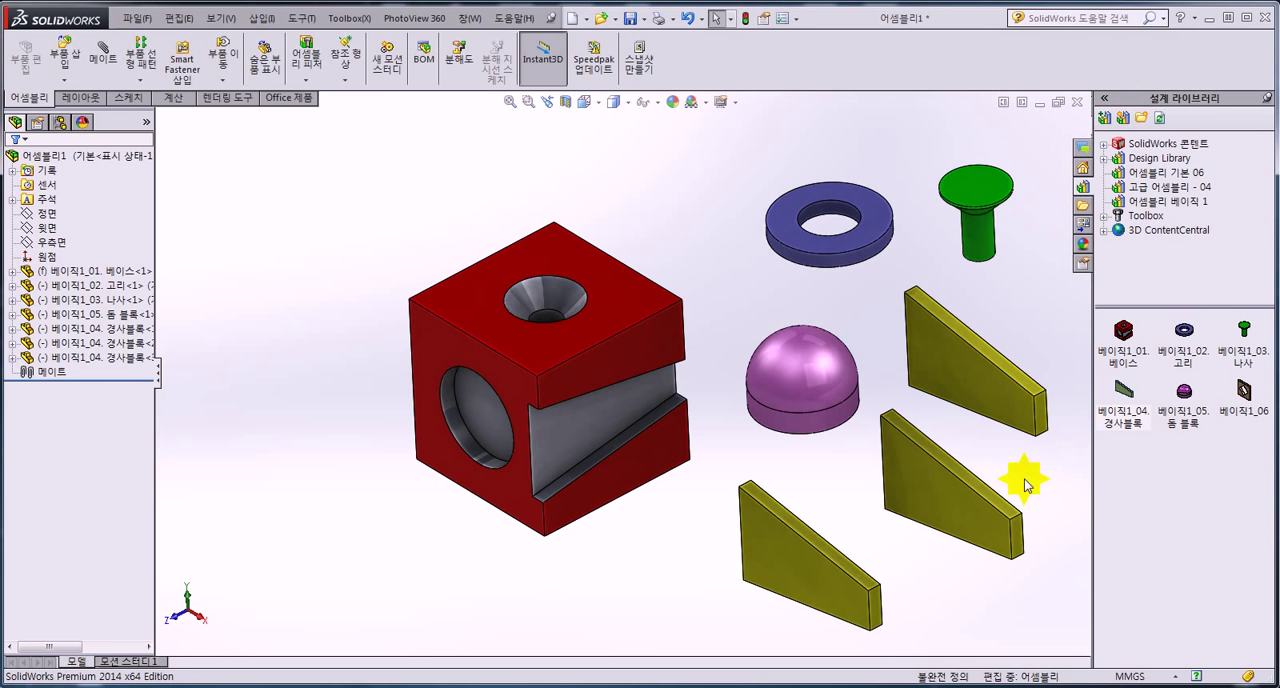
Delete the second and third copies of the 베이직1_04. 경사블록 sloped block, keeping only the first.
click(933, 498)
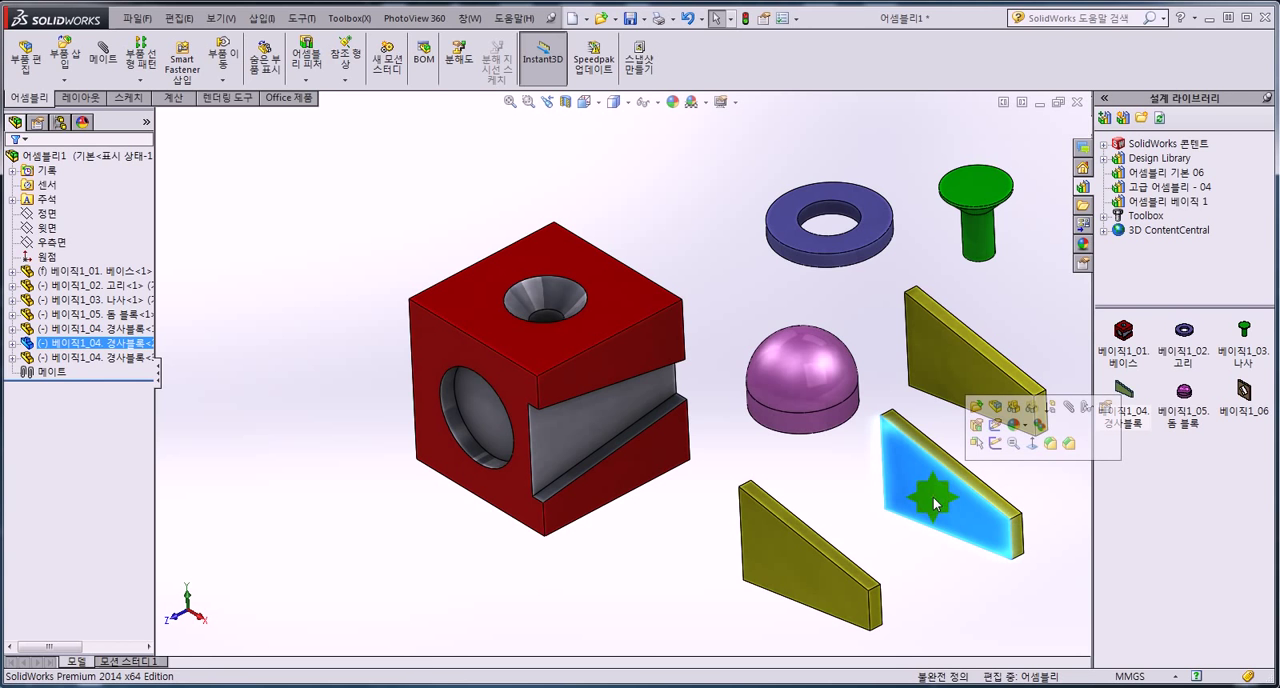
key(Delete)
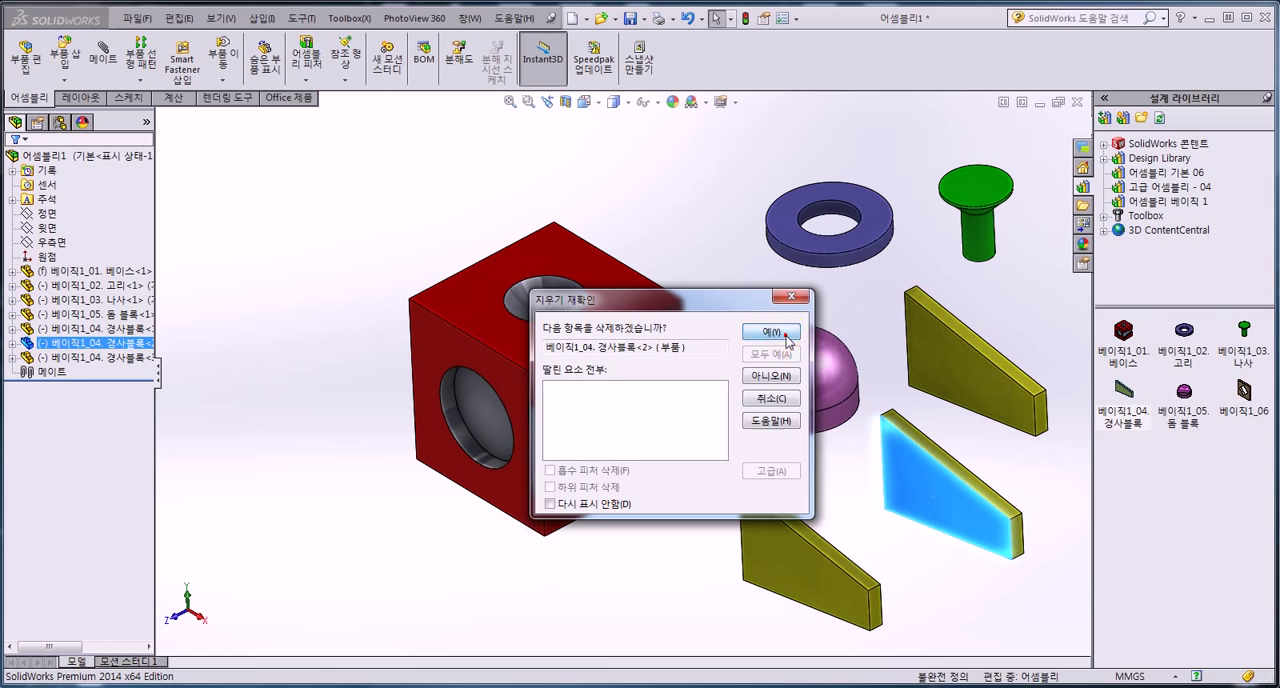
click(786, 338)
click(837, 590)
key(Delete)
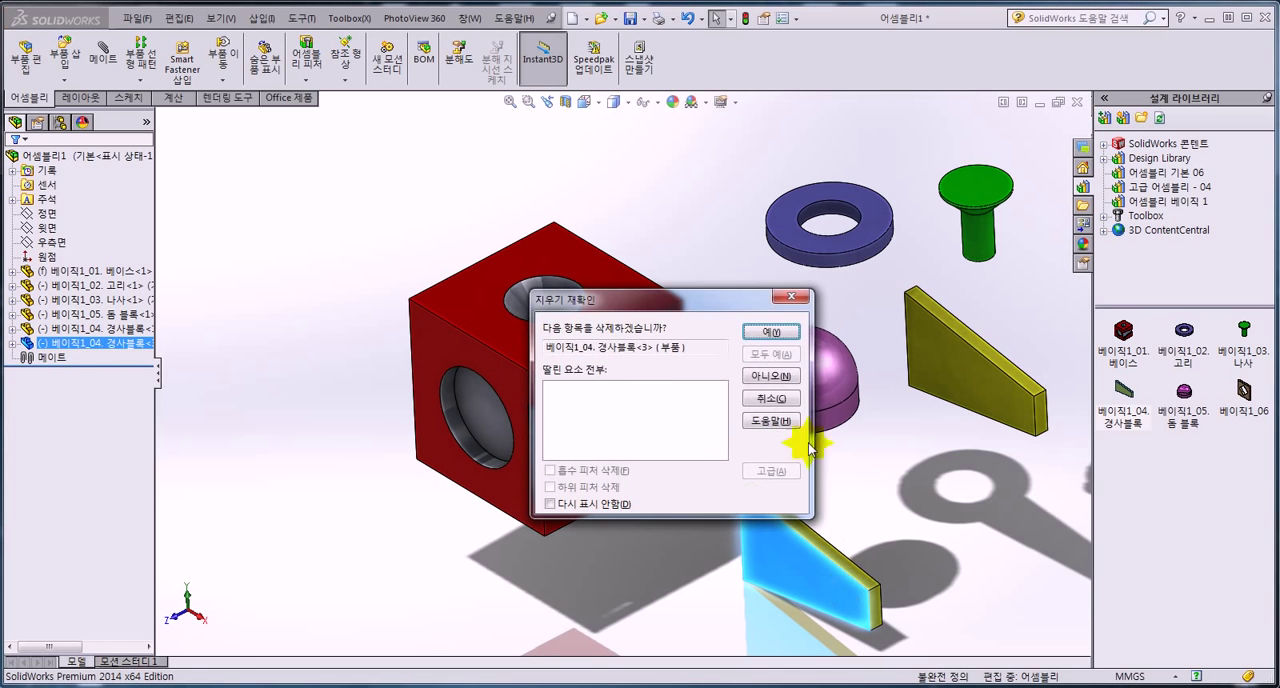
click(773, 334)
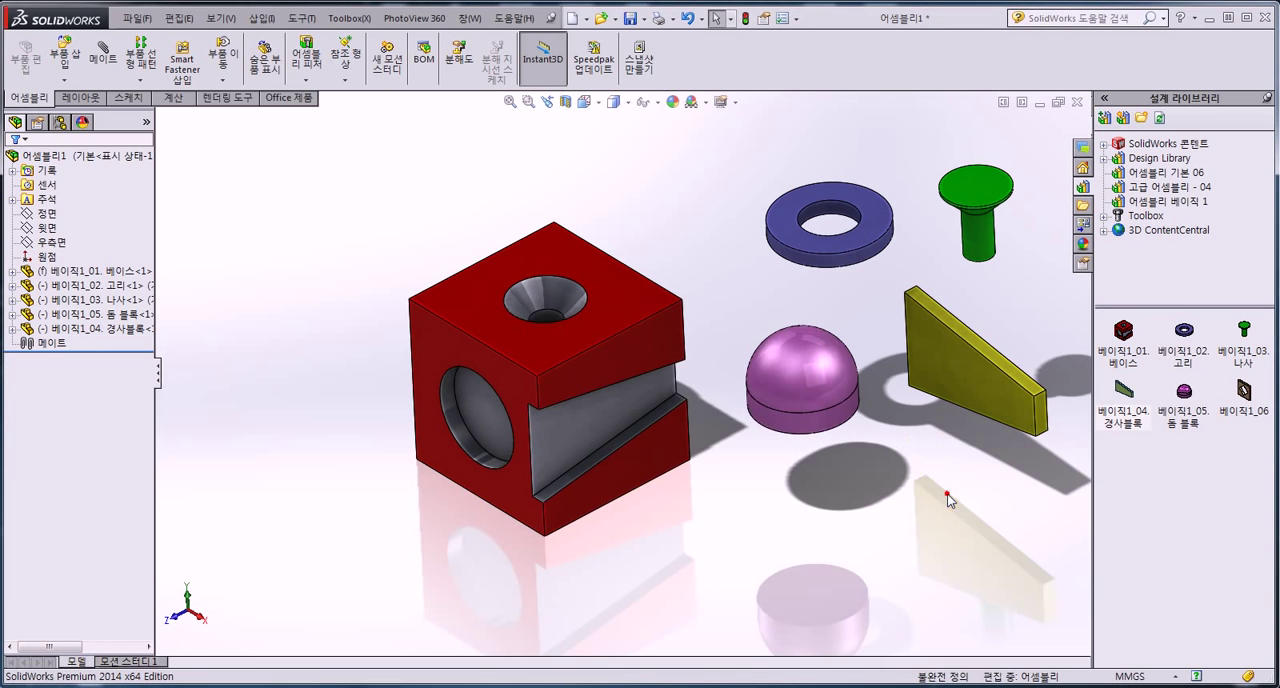
Insert one 베이직1_06 plate from the design library below the sloped block.
drag(1244, 390, 938, 540)
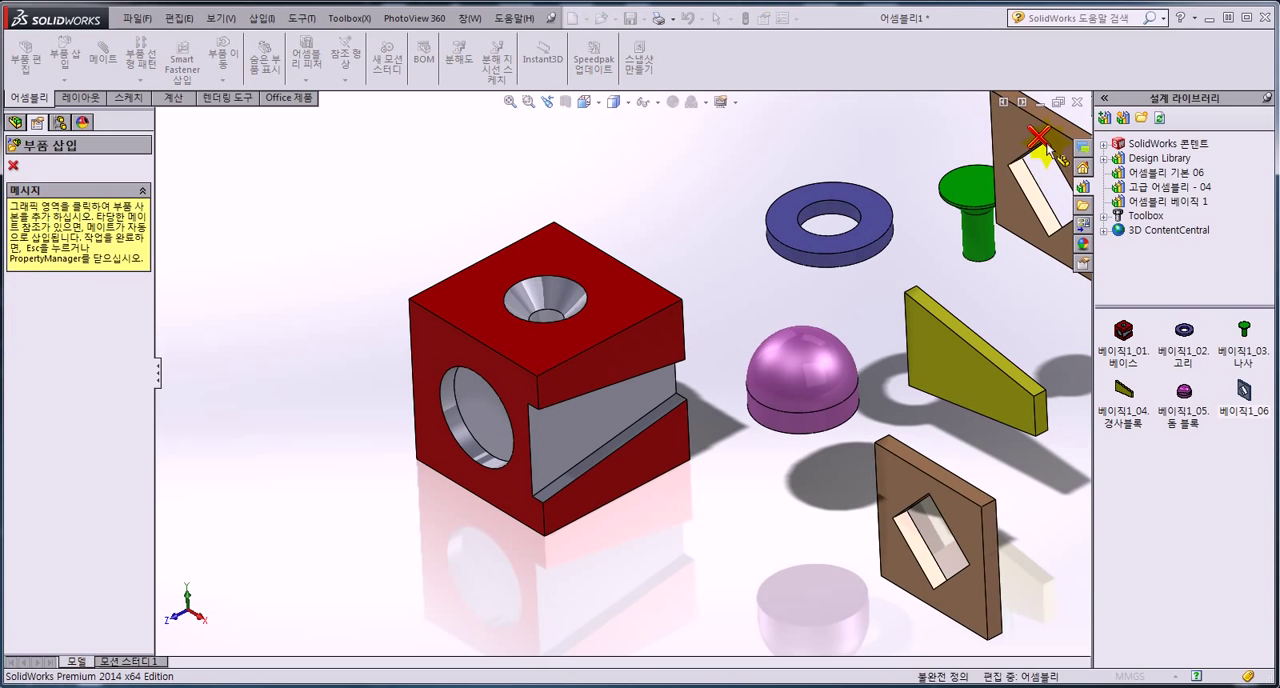
key(Escape)
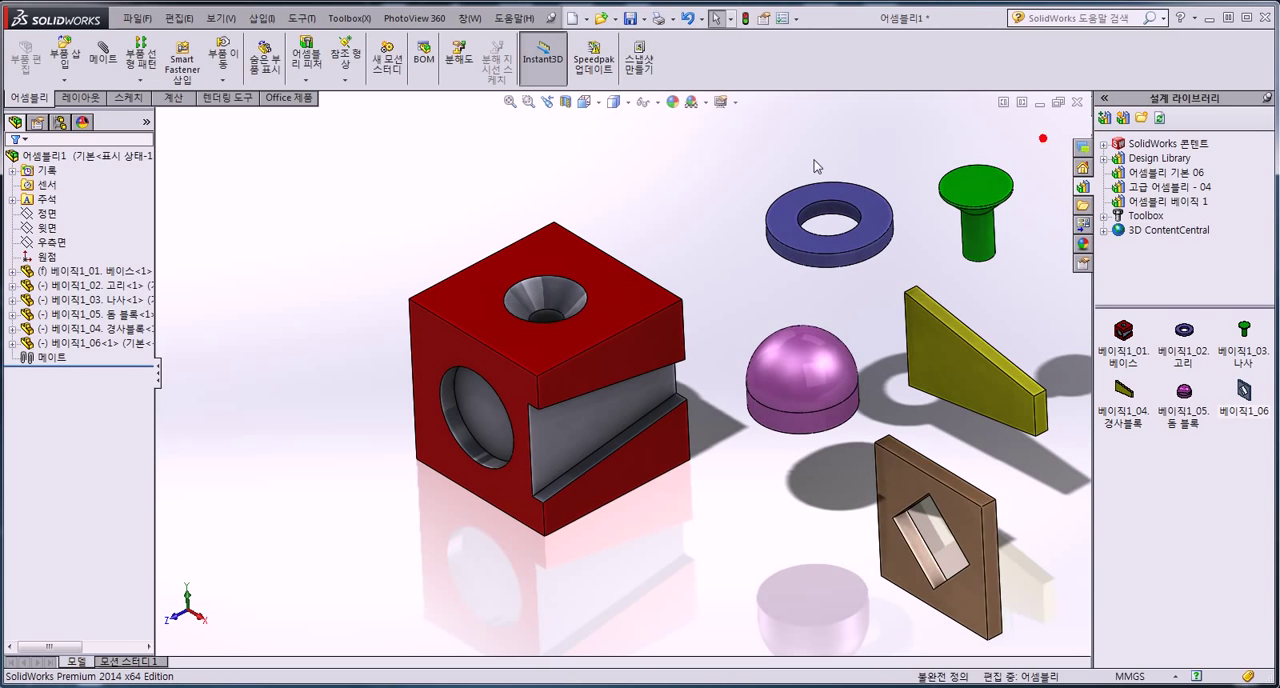
Turn off shadows in shaded mode, ambient occlusion and RealView Graphics for the assembly view.
click(737, 104)
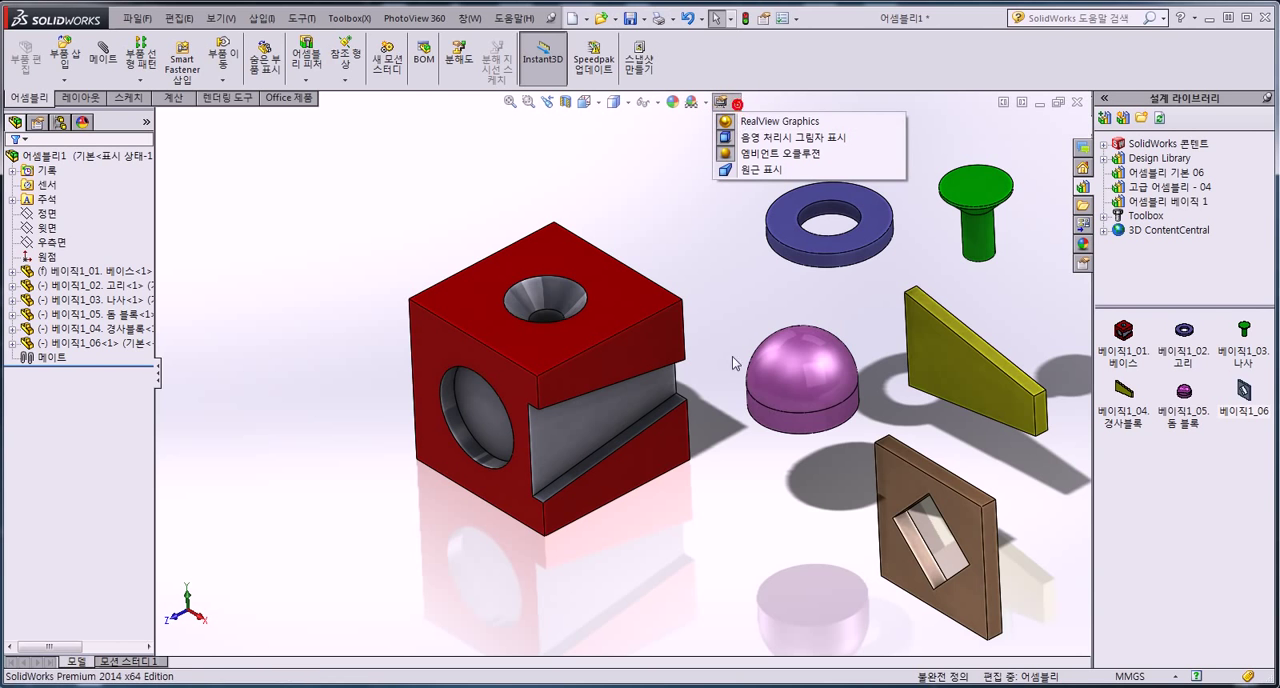
click(748, 156)
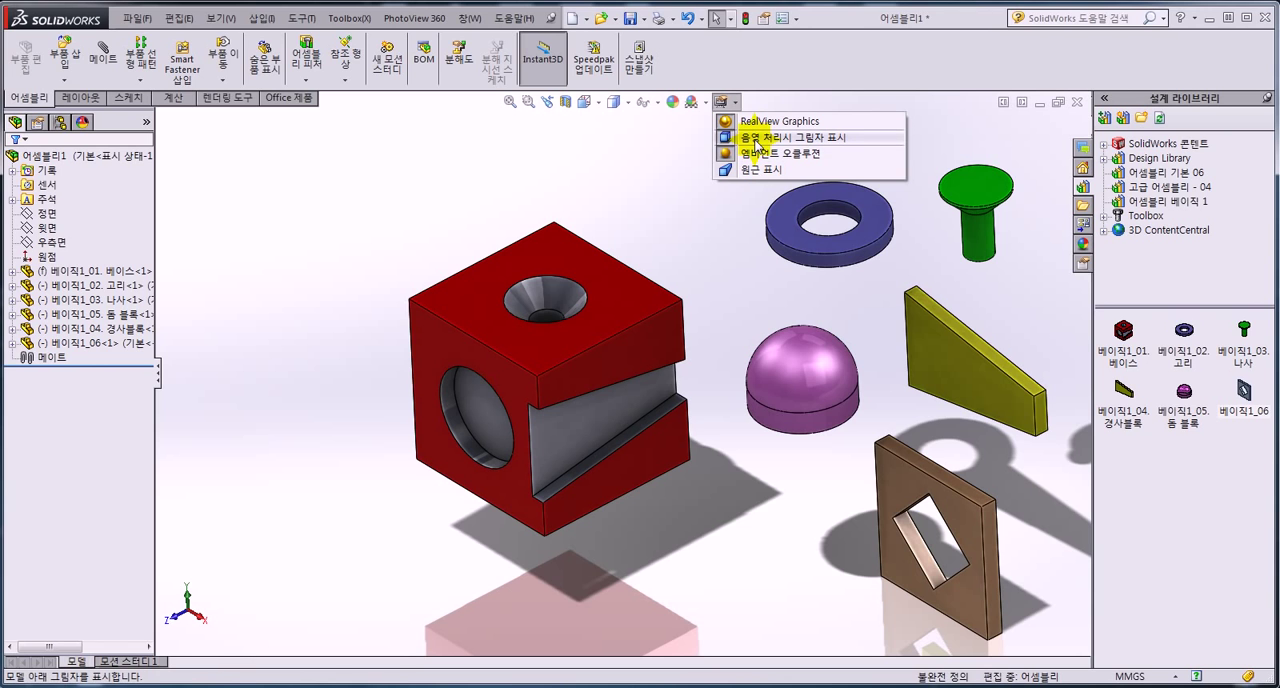
click(756, 140)
click(736, 102)
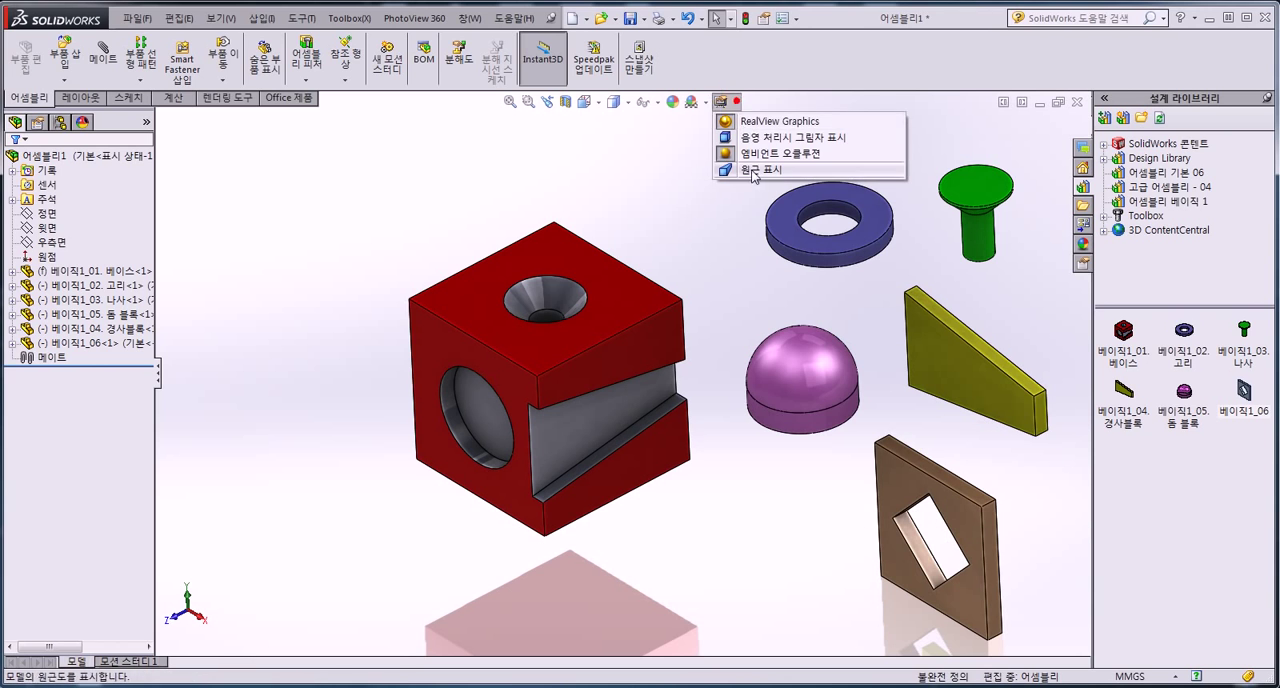
click(747, 154)
scroll(782, 425, up, 4)
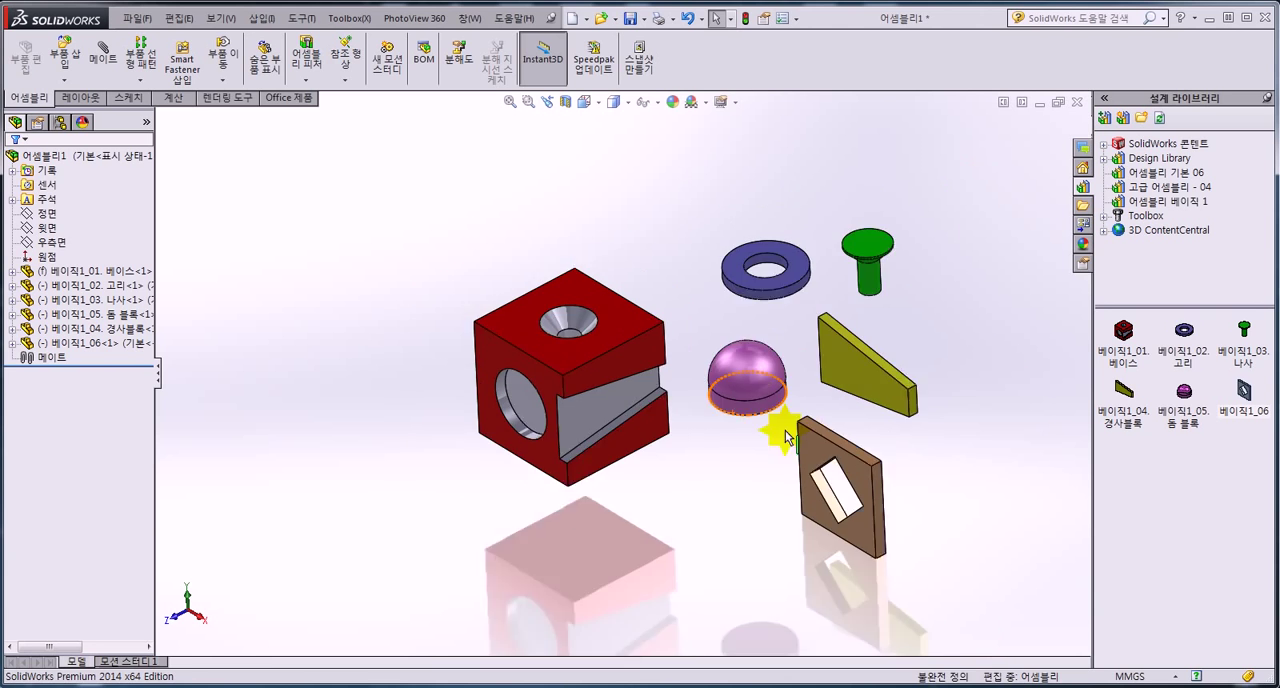
scroll(650, 430, down, 2)
click(736, 103)
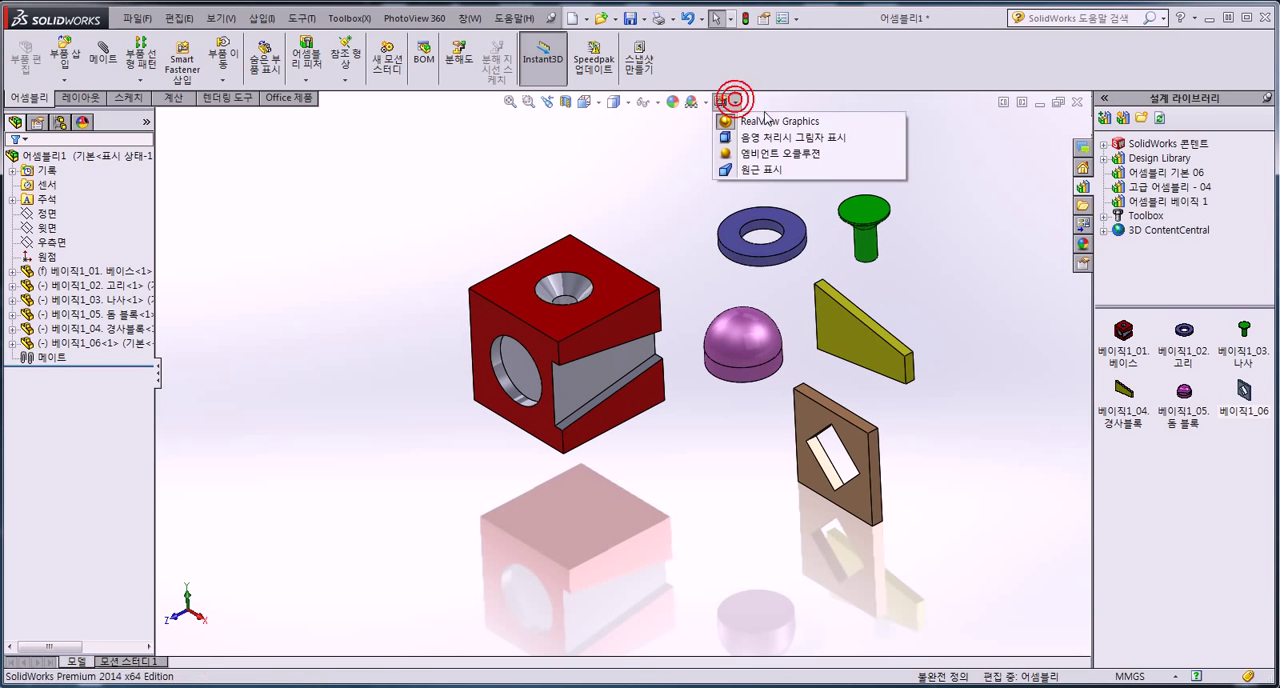
click(760, 121)
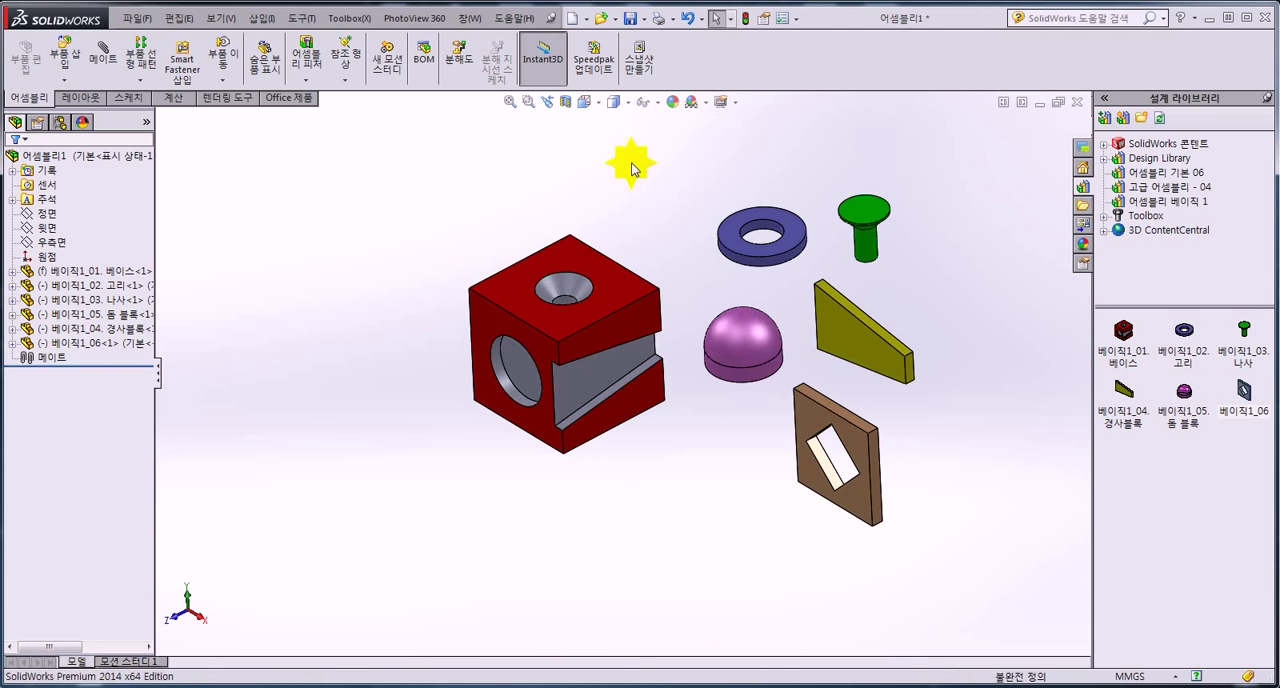
Spread the loose components around the base block: dome and ring on one side, screw above, sloped block and plate on the other.
scroll(637, 206, down, 2)
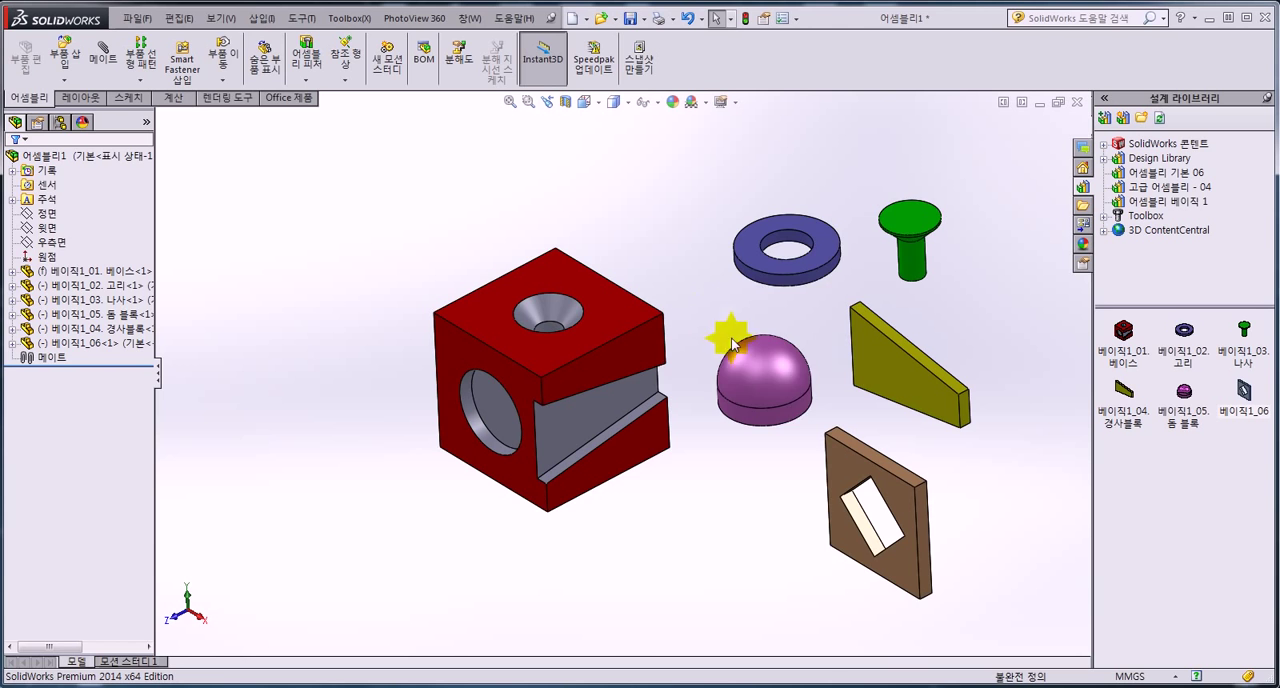
drag(729, 337, 275, 325)
drag(784, 266, 431, 221)
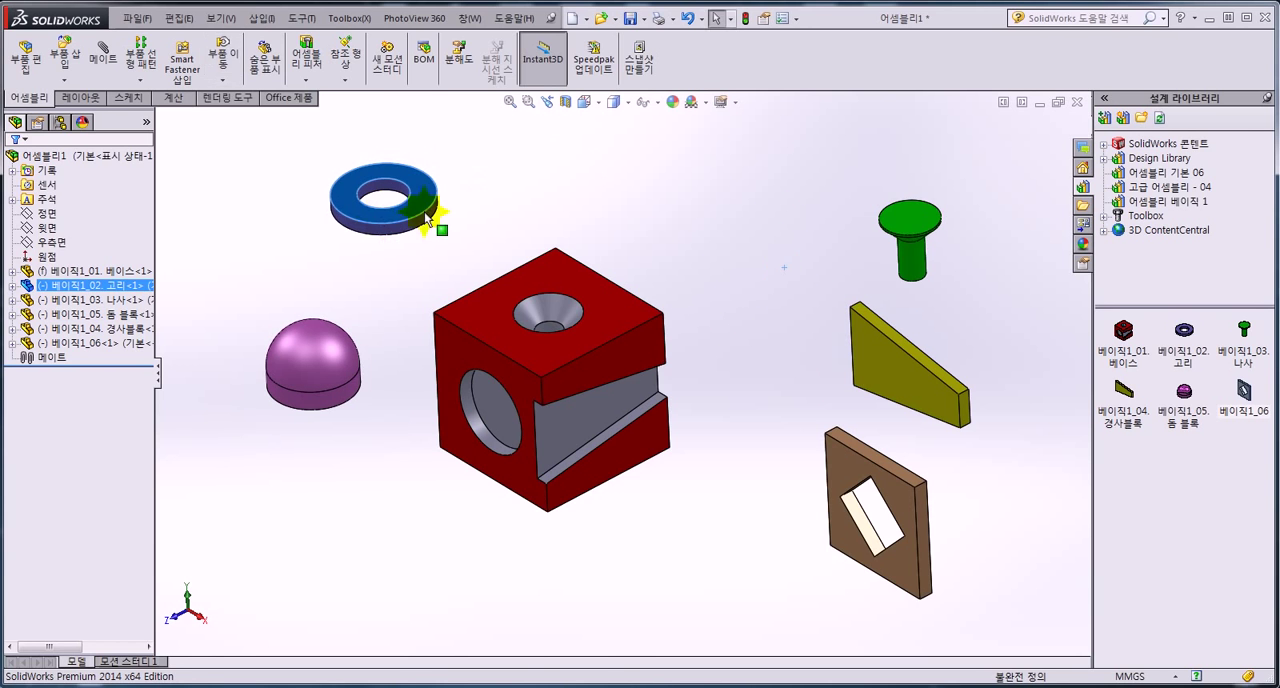
drag(908, 224, 636, 172)
drag(923, 365, 833, 305)
drag(860, 480, 896, 478)
scroll(420, 333, up, 2)
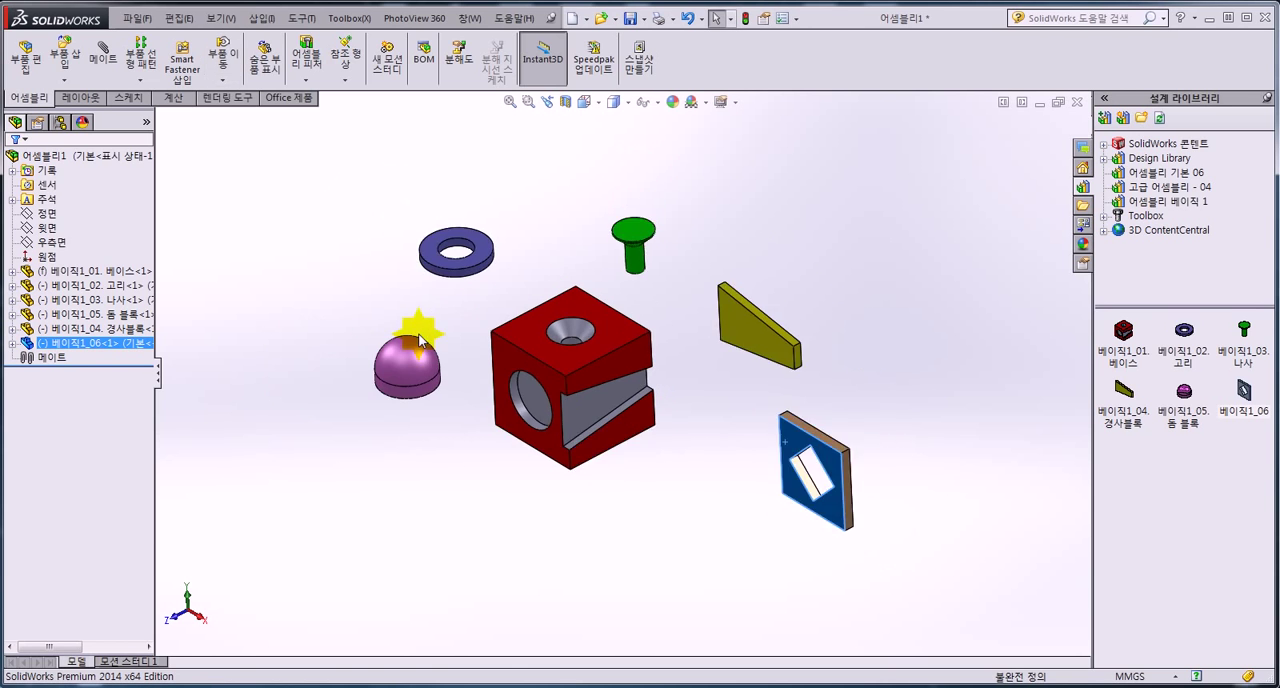
Move the sloped block above the base block and shift the screw away to the slotted side of the base.
scroll(419, 334, down, 1)
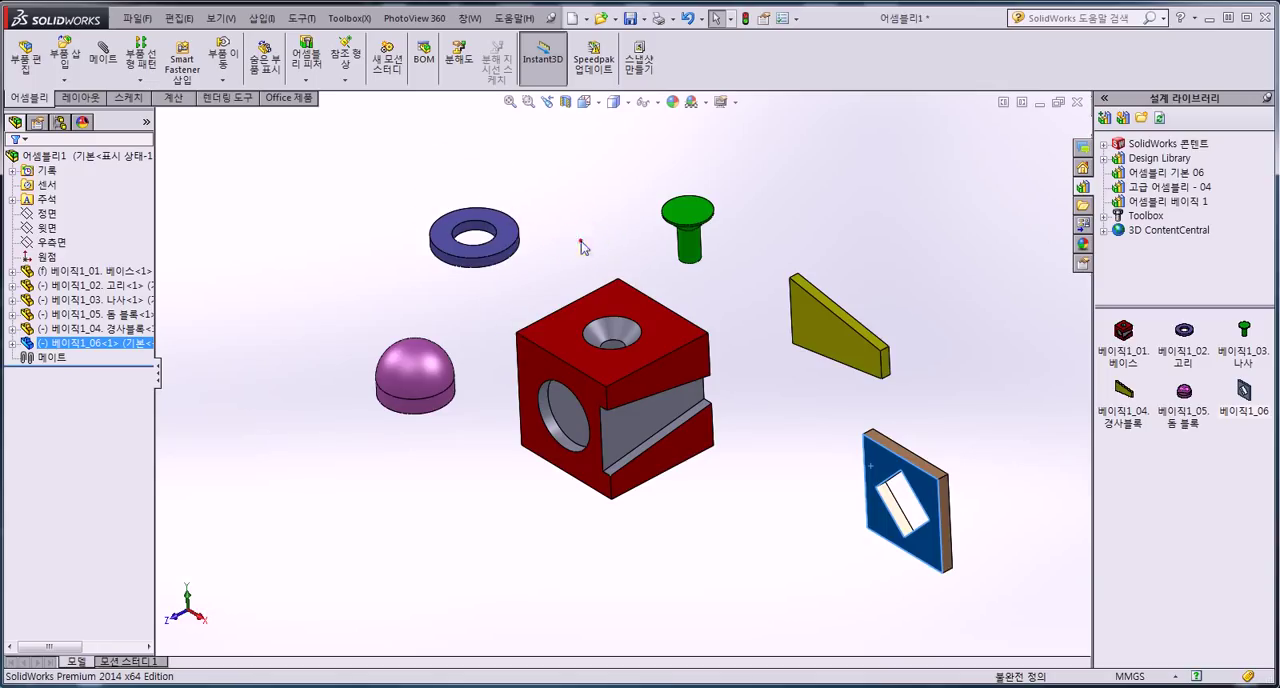
click(866, 209)
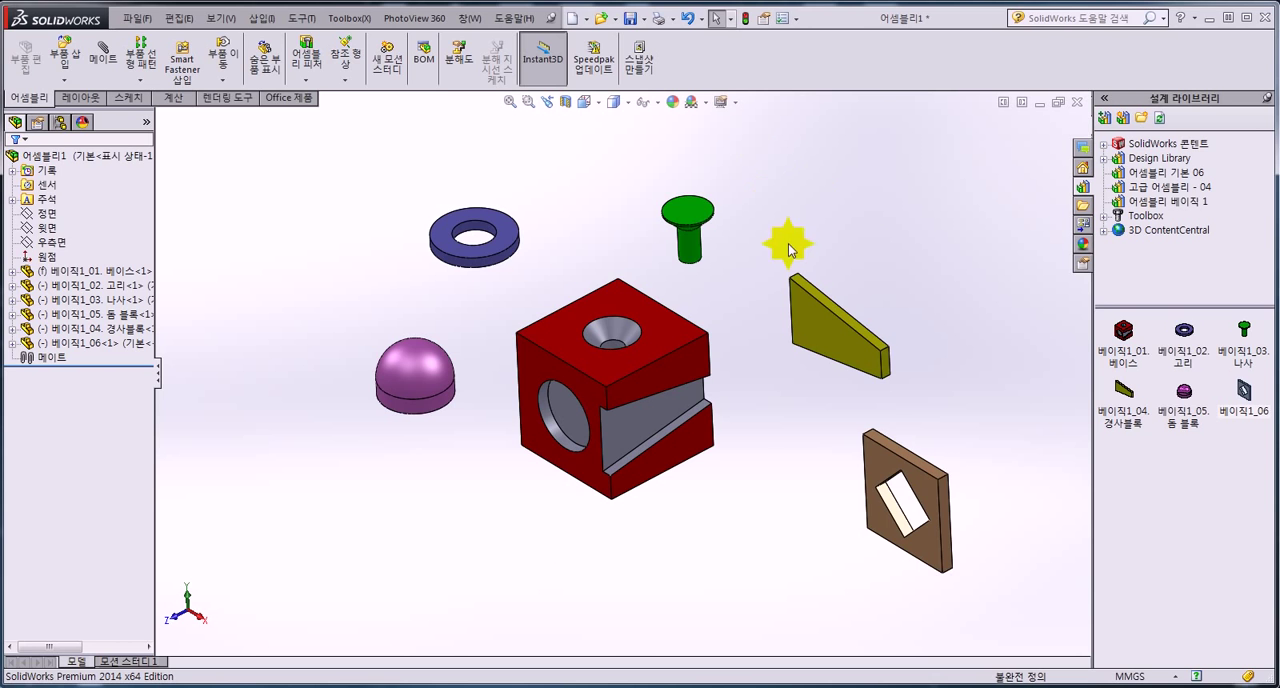
scroll(788, 243, down, 2)
drag(810, 342, 622, 200)
drag(652, 221, 818, 283)
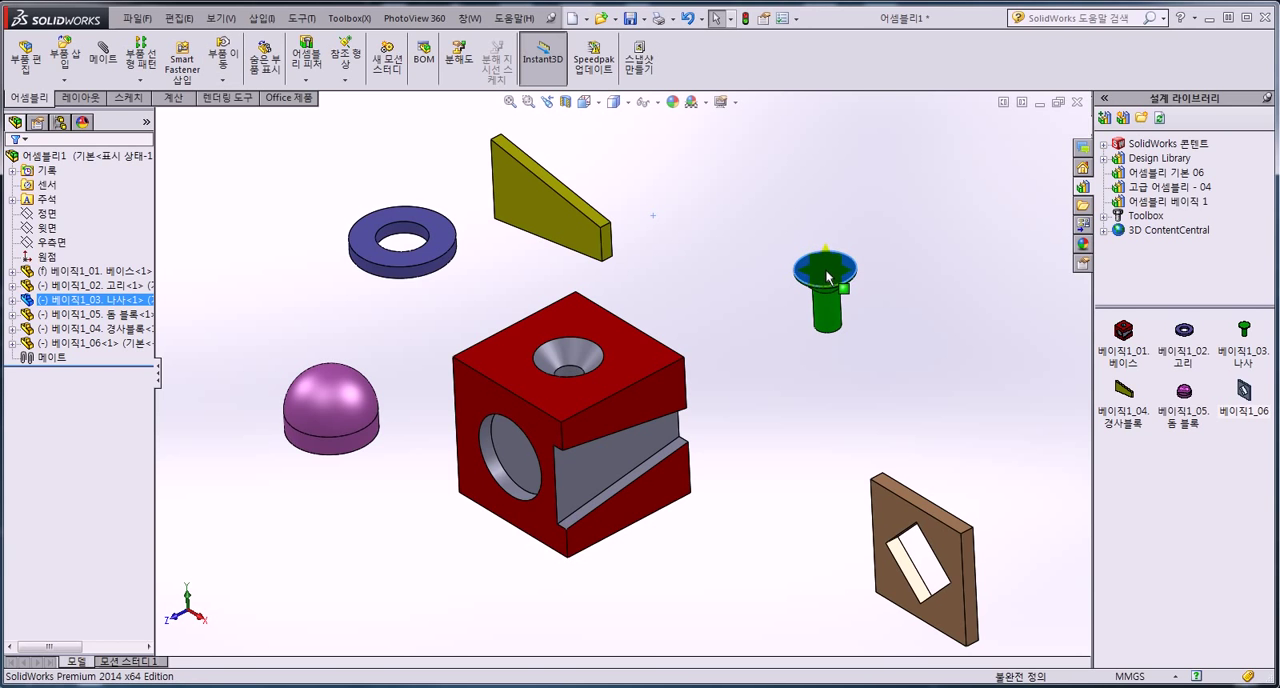
right_drag(826, 272, 814, 200)
Turn the ring upright beside the base's slotted side, and turn the dome so its flat back faces the base's round recess.
right_drag(433, 265, 395, 218)
drag(405, 210, 731, 308)
right_drag(325, 433, 221, 645)
right_drag(250, 612, 292, 666)
click(328, 451)
drag(346, 407, 364, 508)
click(344, 328)
Rotate the sloped block and place it beside the base's tapered slot, and reposition the rotated plate on the opposite side of the base.
click(516, 213)
right_drag(505, 216, 634, 240)
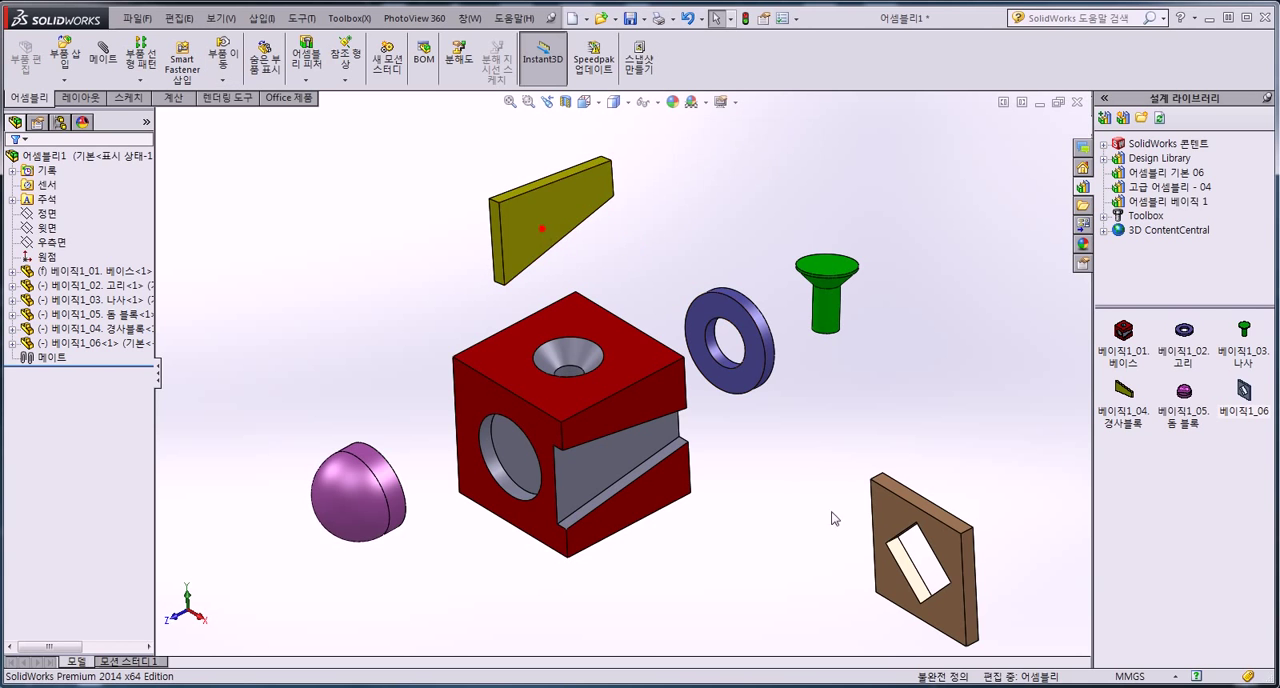
drag(528, 214, 722, 535)
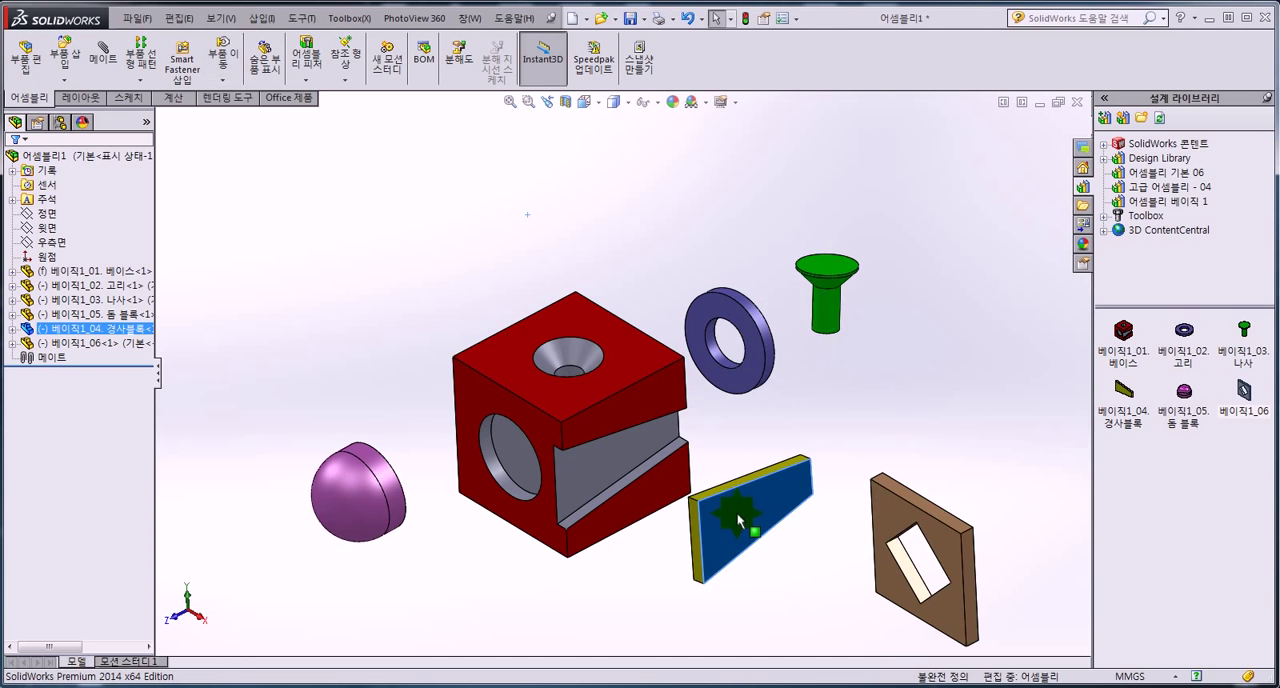
drag(905, 524, 345, 188)
right_drag(345, 188, 443, 262)
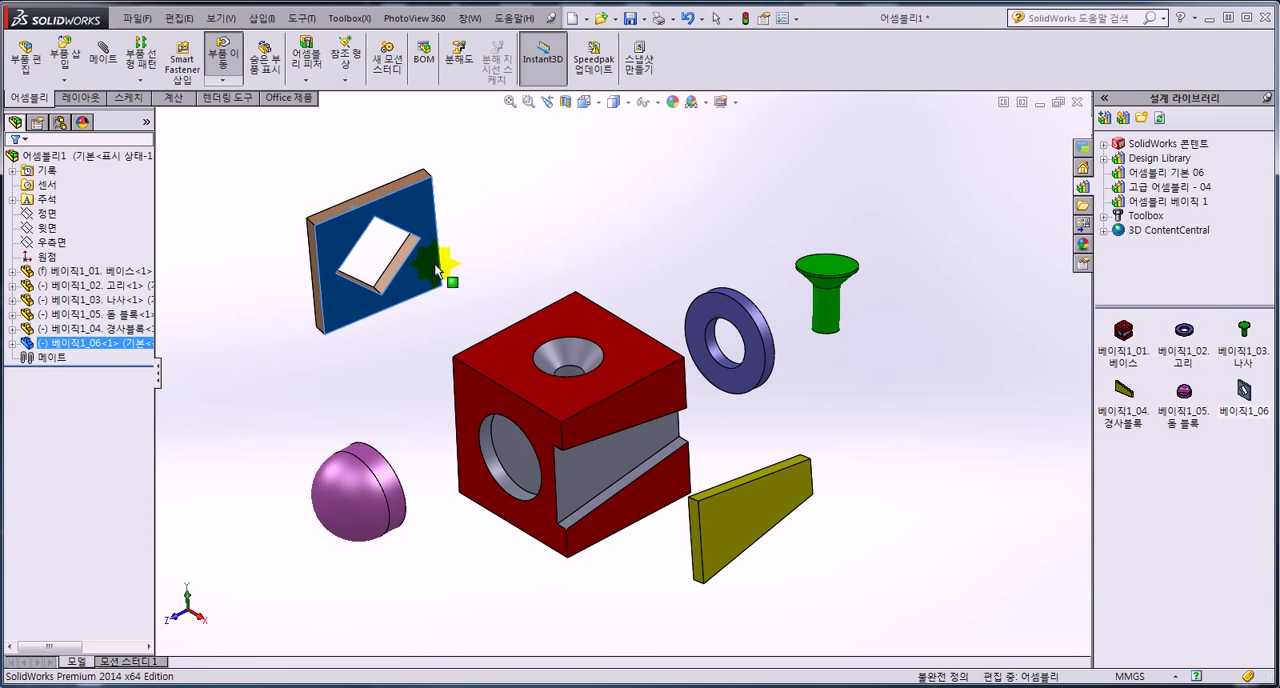
key(Escape)
Move the screw above the base's countersunk hole and the ring farther away from the base.
drag(826, 306, 610, 236)
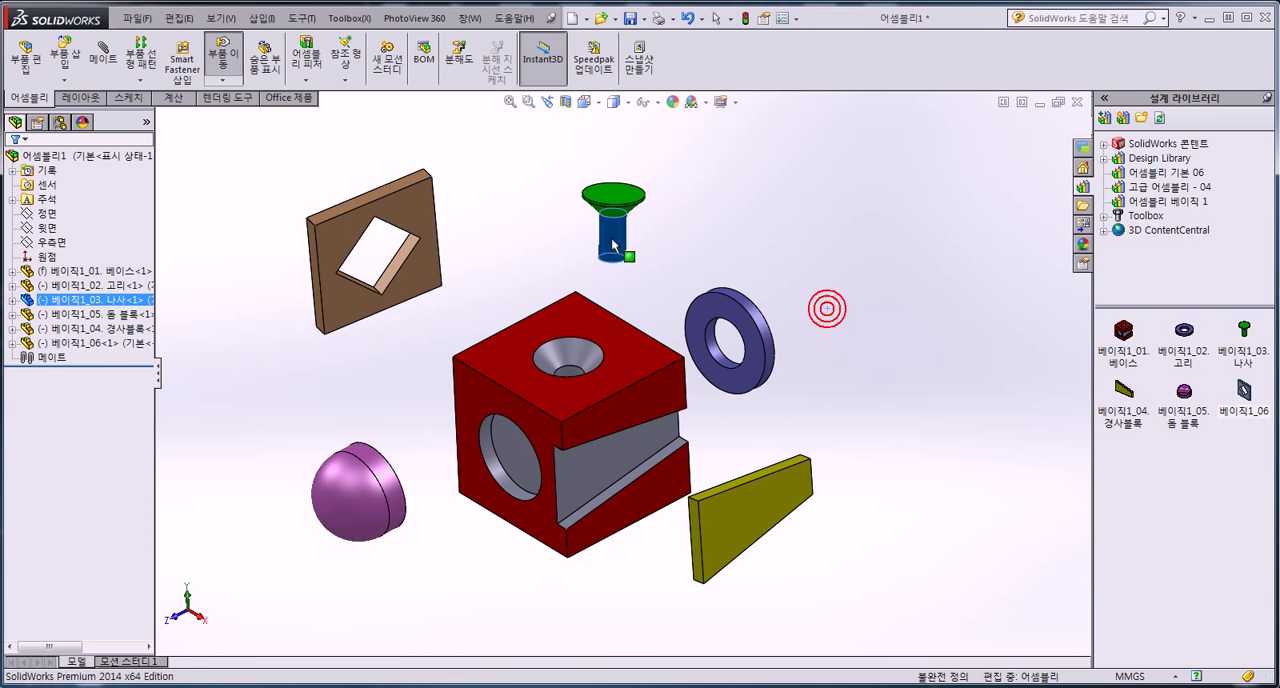
drag(723, 304, 801, 286)
click(580, 299)
click(373, 353)
scroll(375, 353, down, 1)
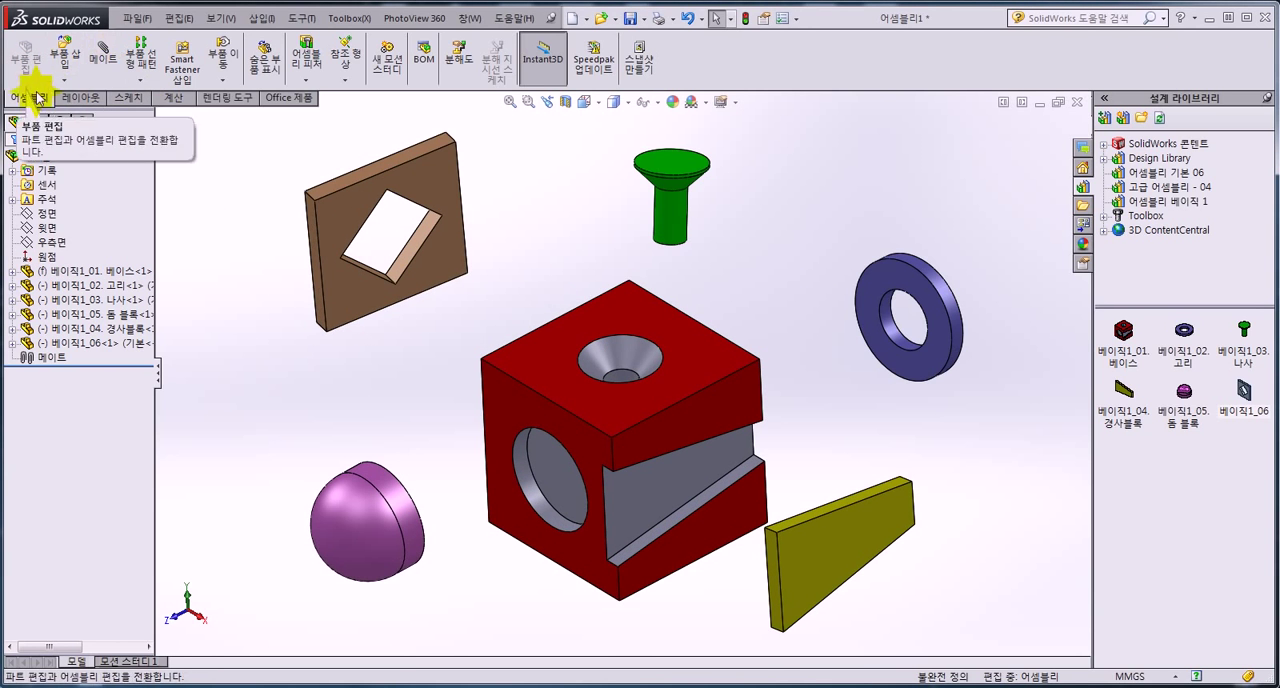
Add a concentric mate between the base's round recess wall and the dome's cylindrical face.
click(114, 74)
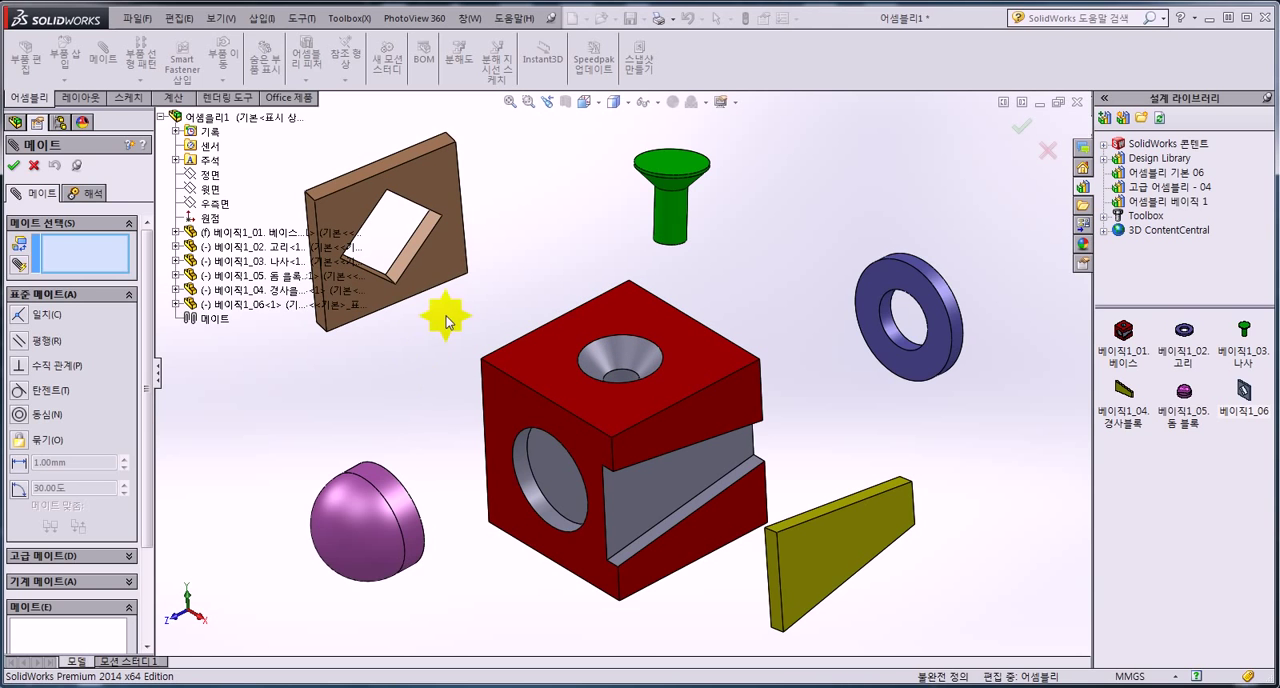
scroll(380, 527, down, 3)
scroll(400, 520, down, 2)
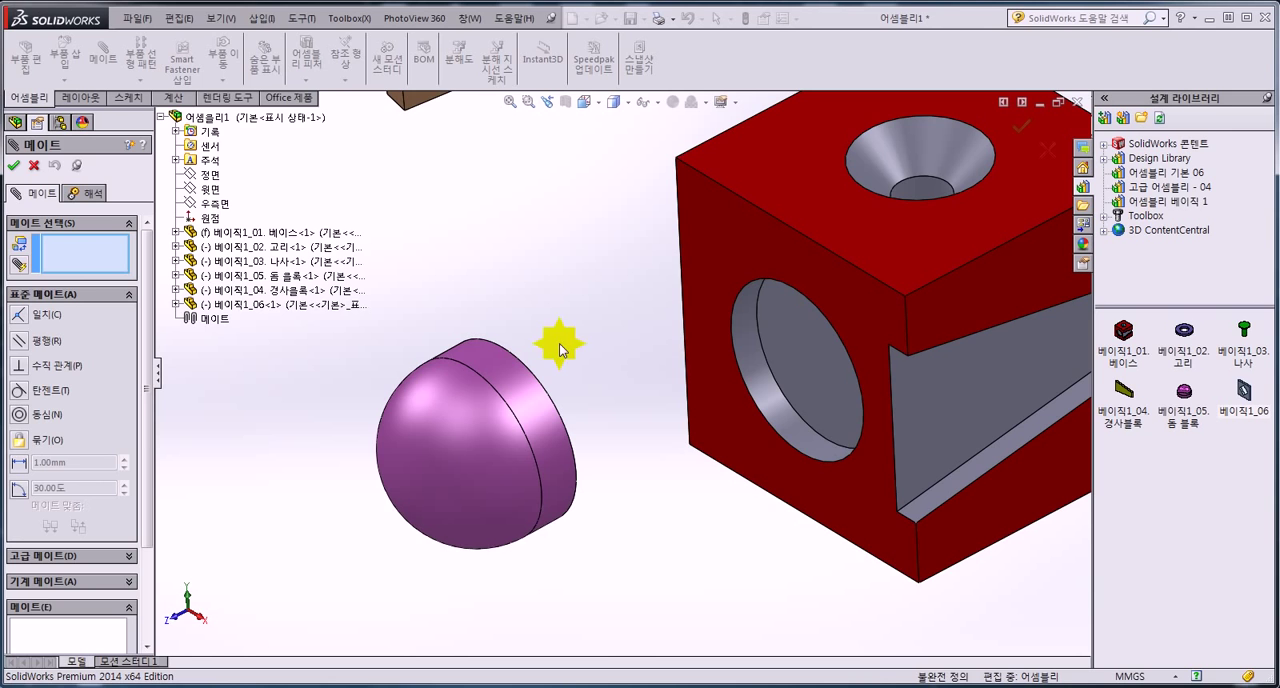
click(747, 338)
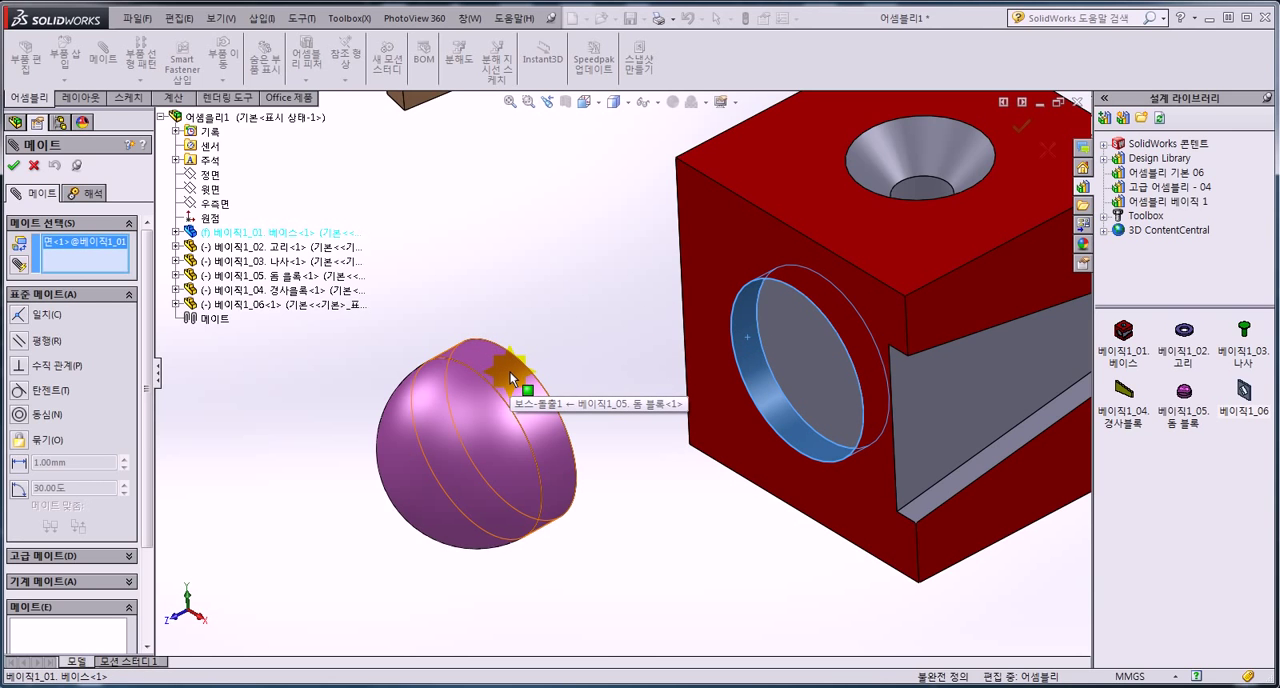
click(510, 372)
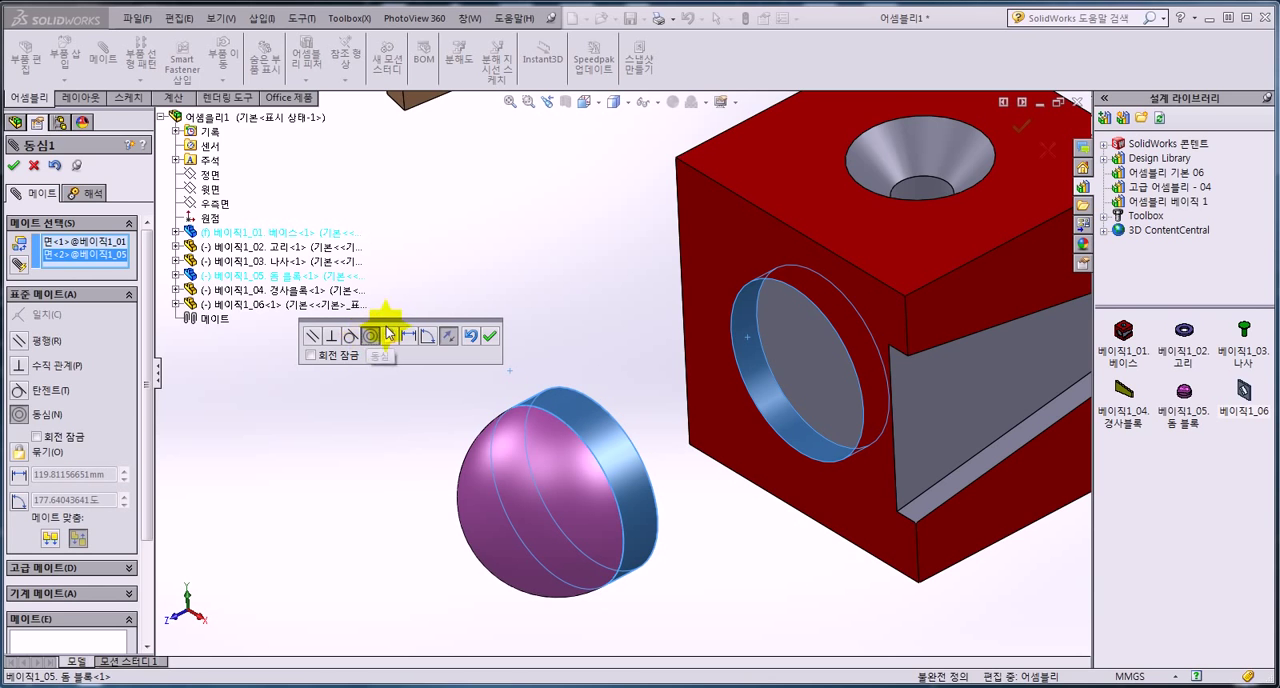
drag(394, 323, 509, 243)
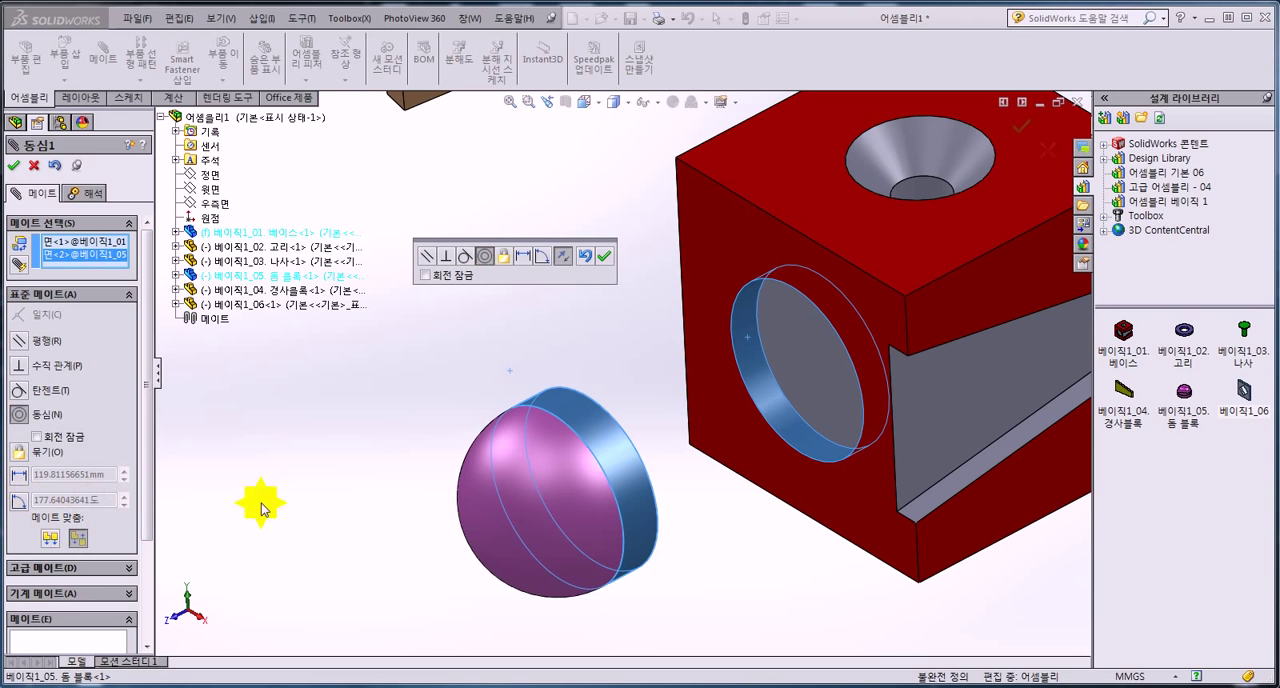
click(625, 312)
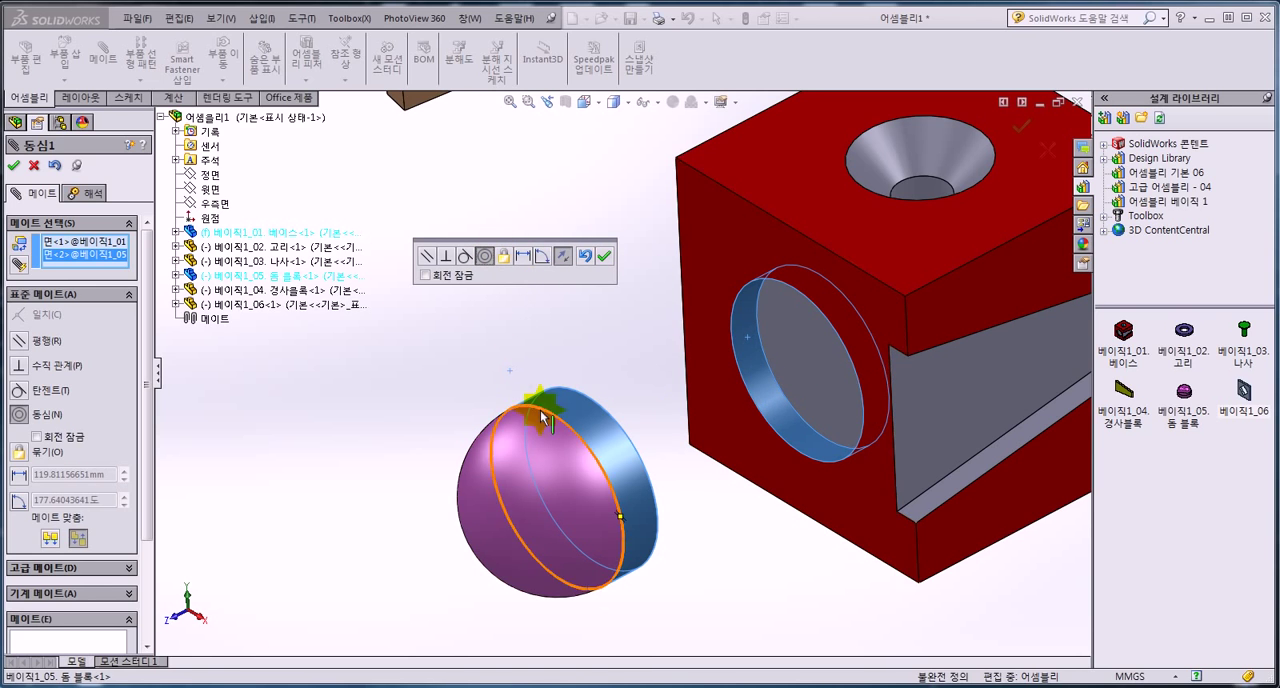
click(603, 258)
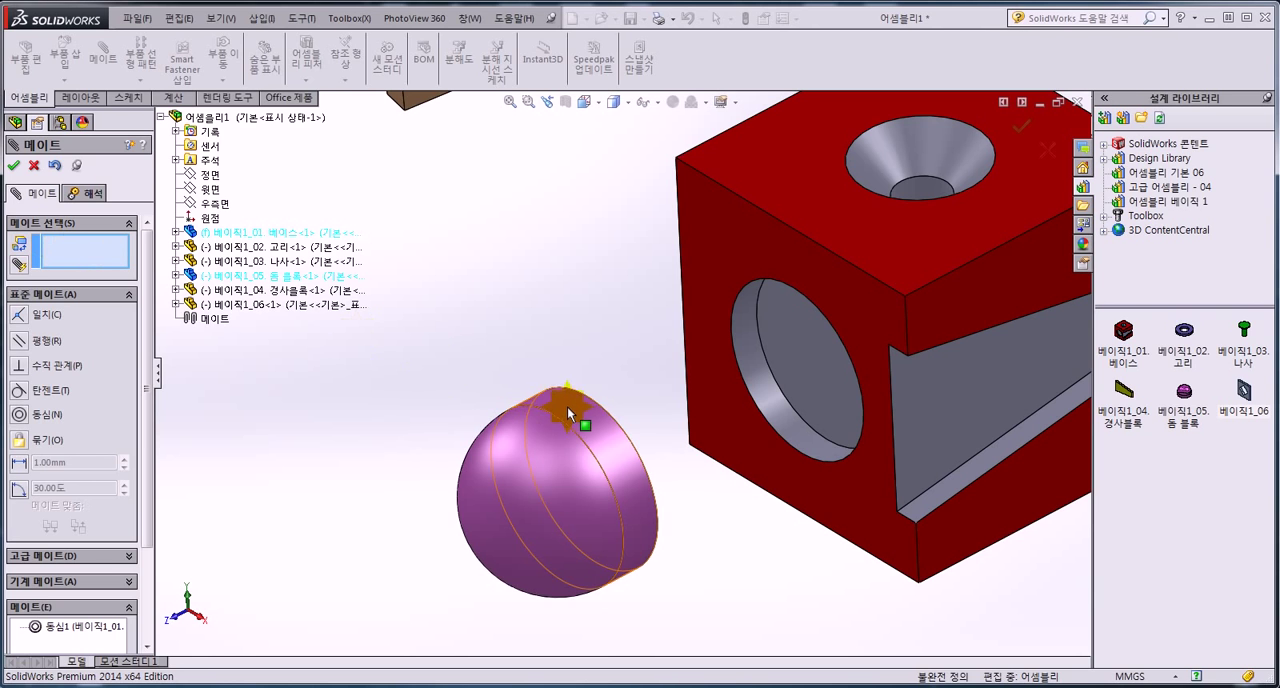
Slide the dome along its axis, and add a coincident mate between its flat back and the floor of the base's round recess.
drag(568, 406, 652, 435)
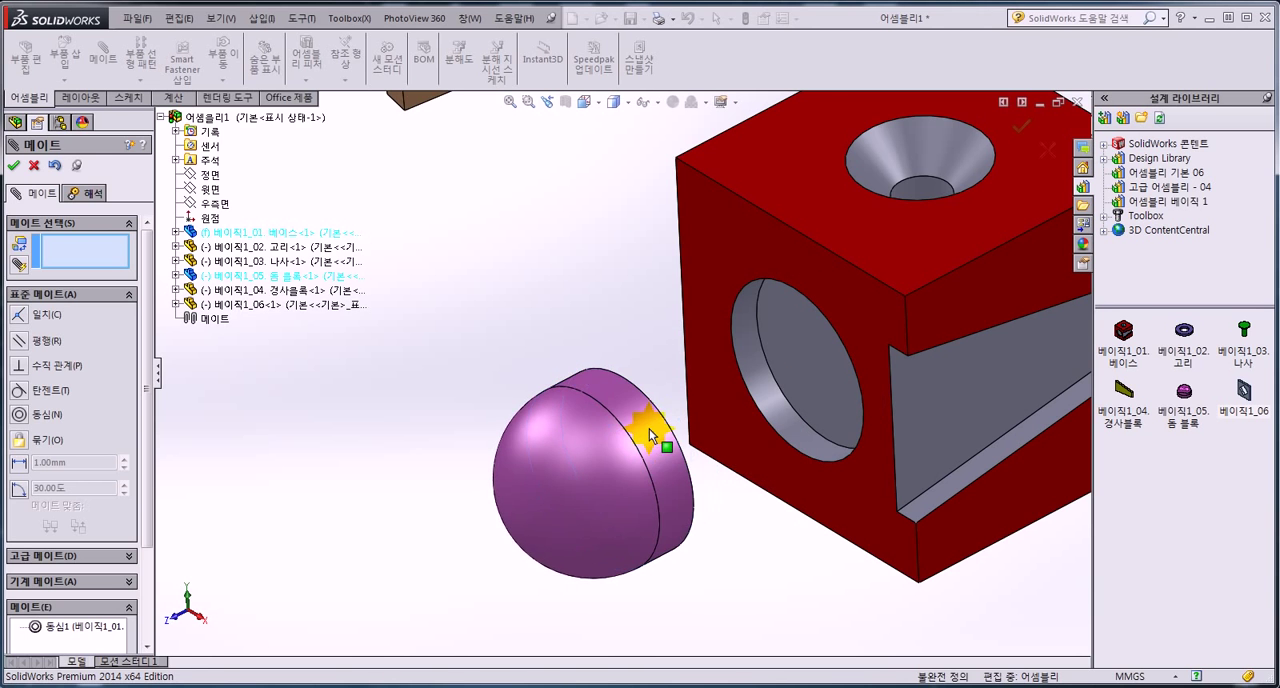
middle_drag(710, 390, 449, 506)
scroll(553, 427, down, 5)
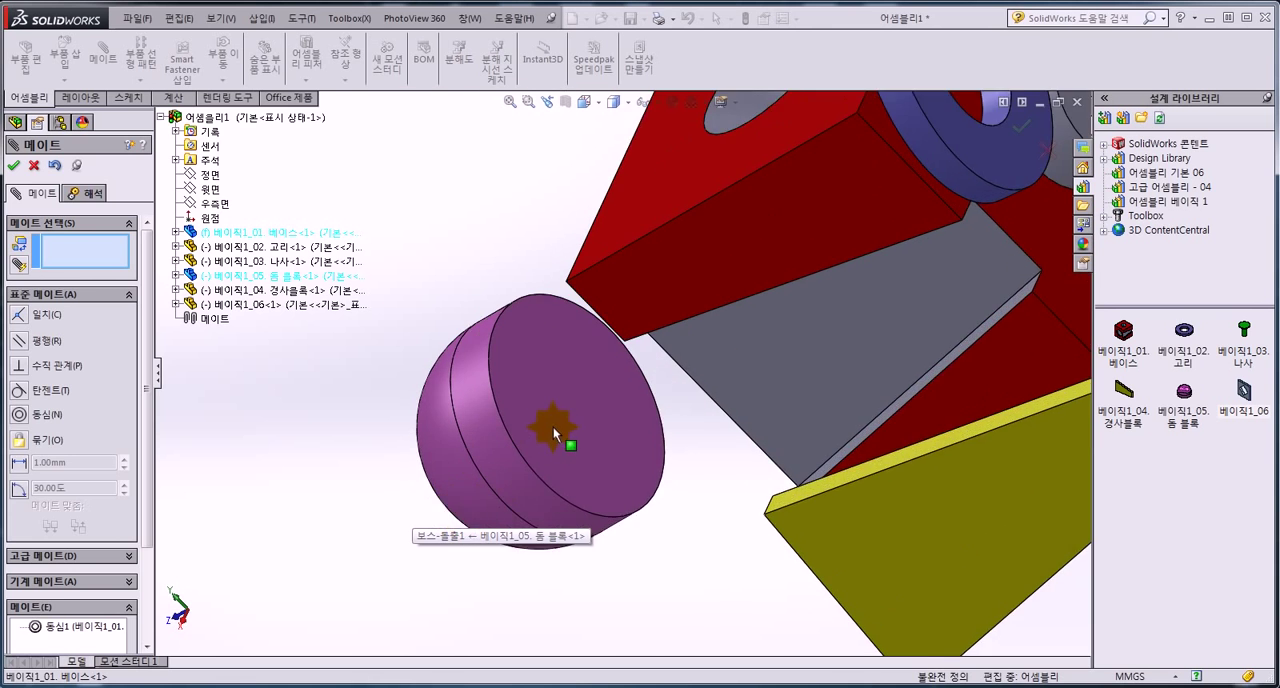
click(560, 394)
middle_drag(555, 396, 714, 323)
scroll(716, 320, down, 2)
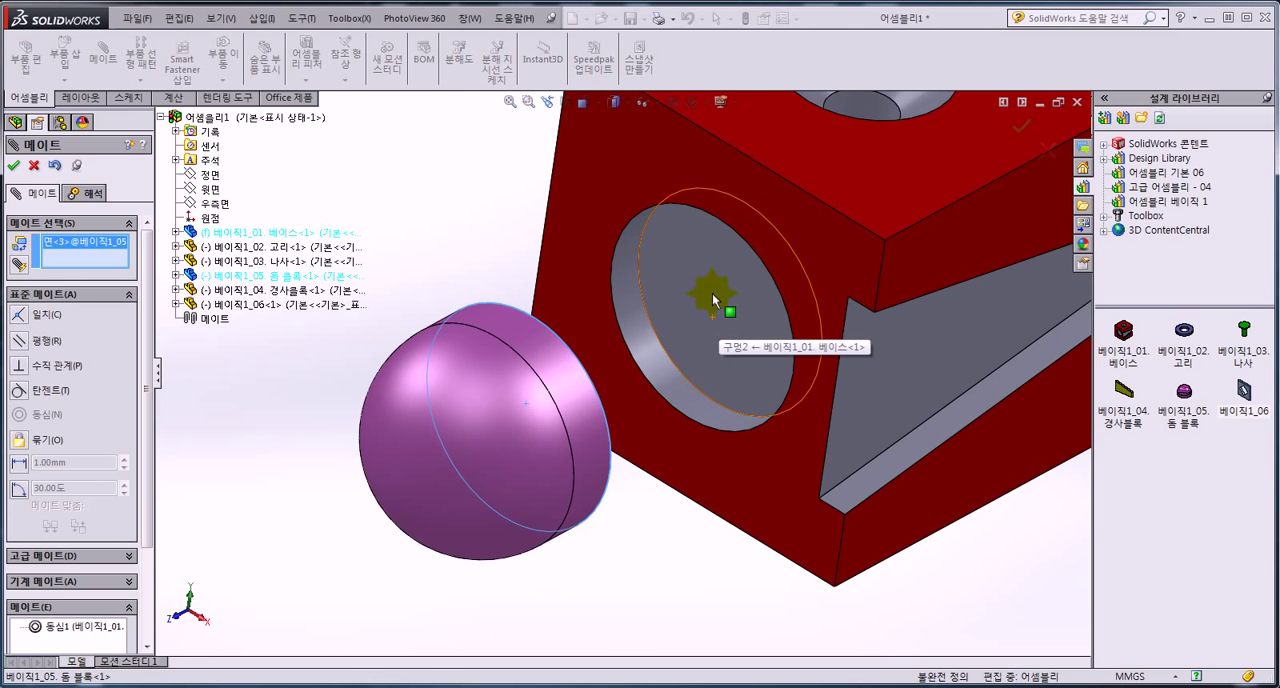
click(713, 298)
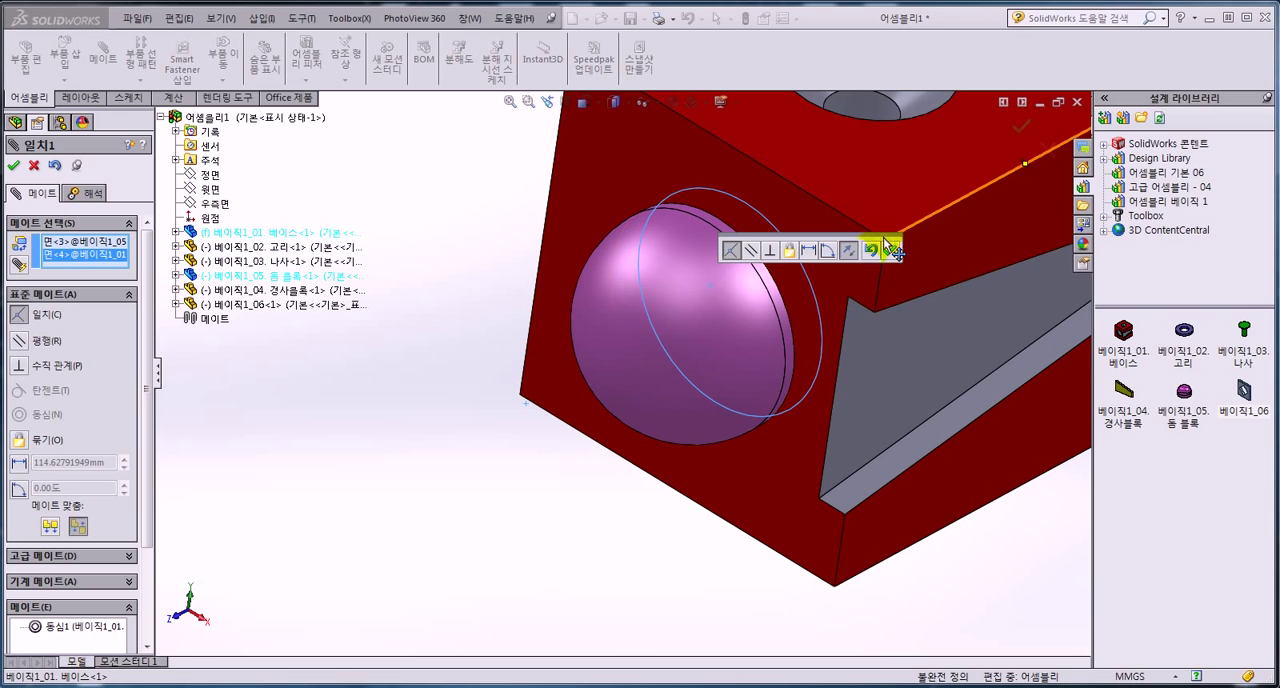
drag(865, 235, 508, 182)
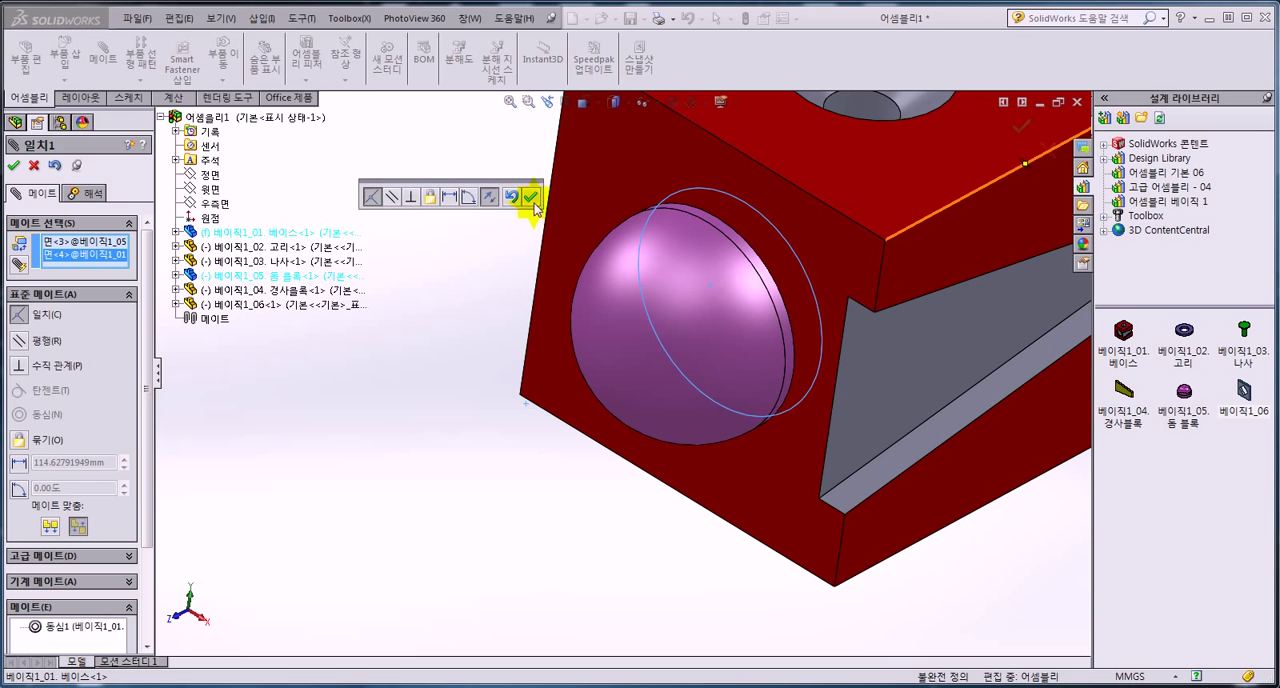
click(530, 199)
Add a coincident mate between the inner face of the base's tapered slot and the back face of the sloped block.
scroll(589, 263, up, 3)
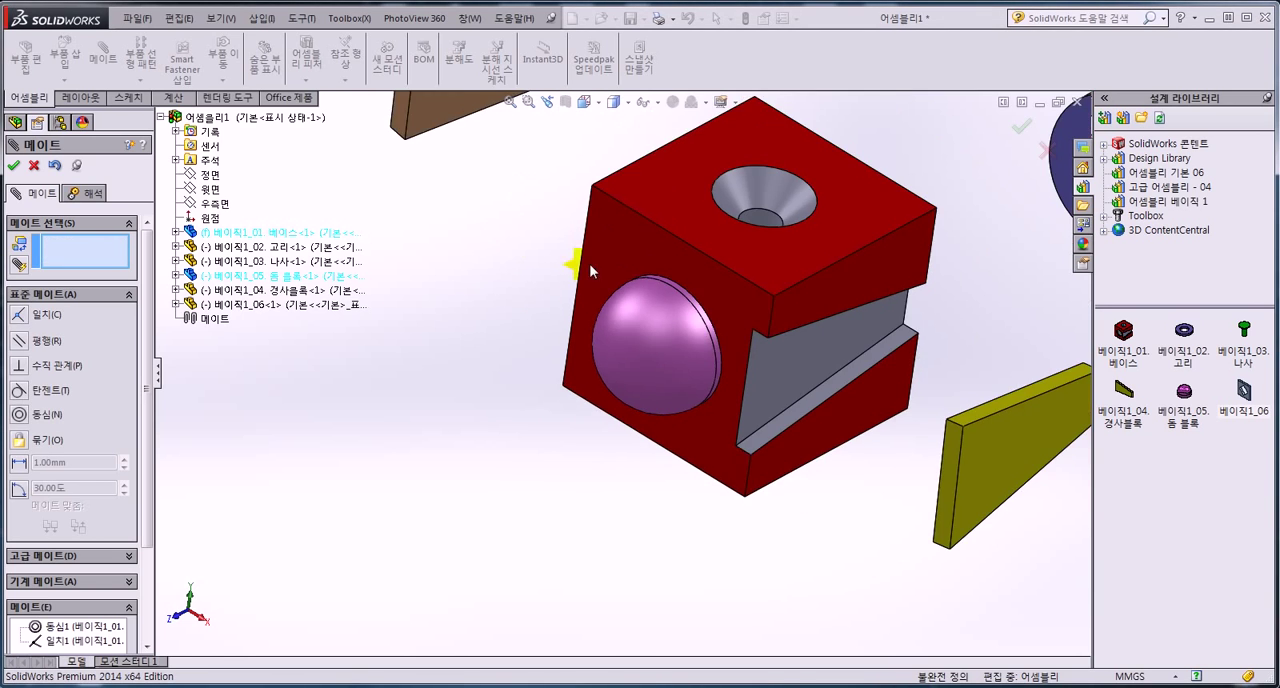
middle_drag(721, 299, 705, 243)
scroll(785, 330, up, 2)
scroll(793, 343, down, 1)
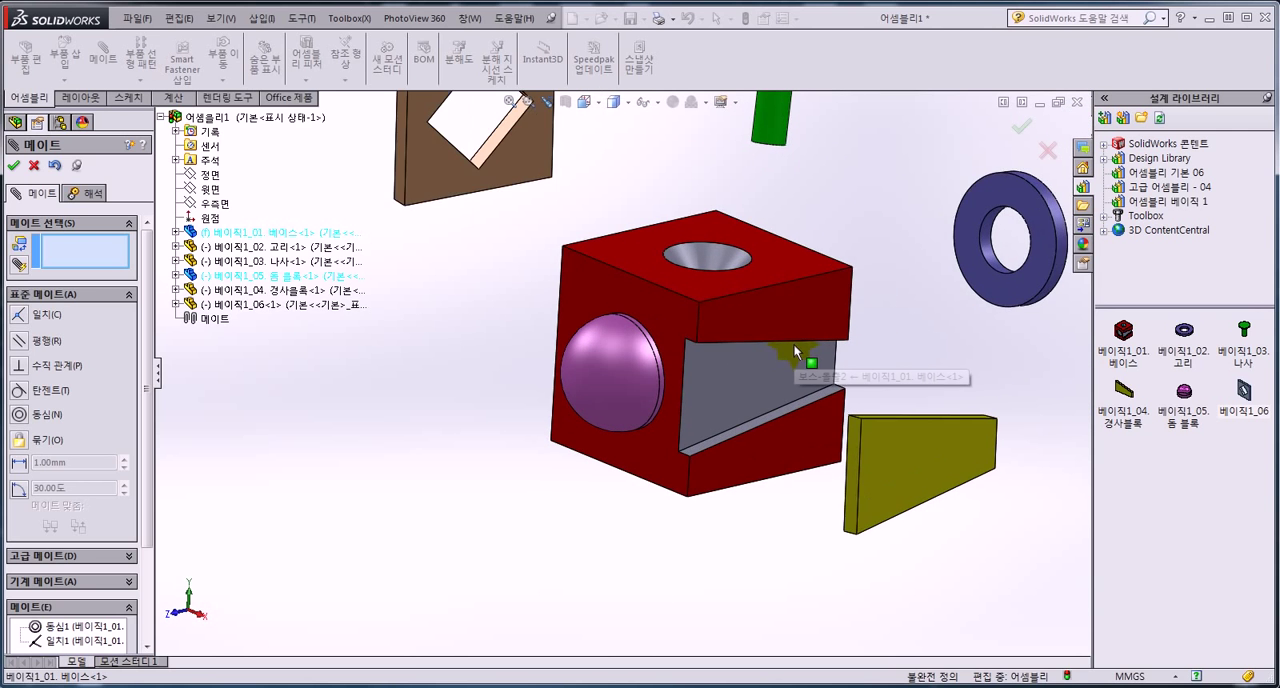
scroll(651, 249, up, 2)
scroll(774, 402, down, 5)
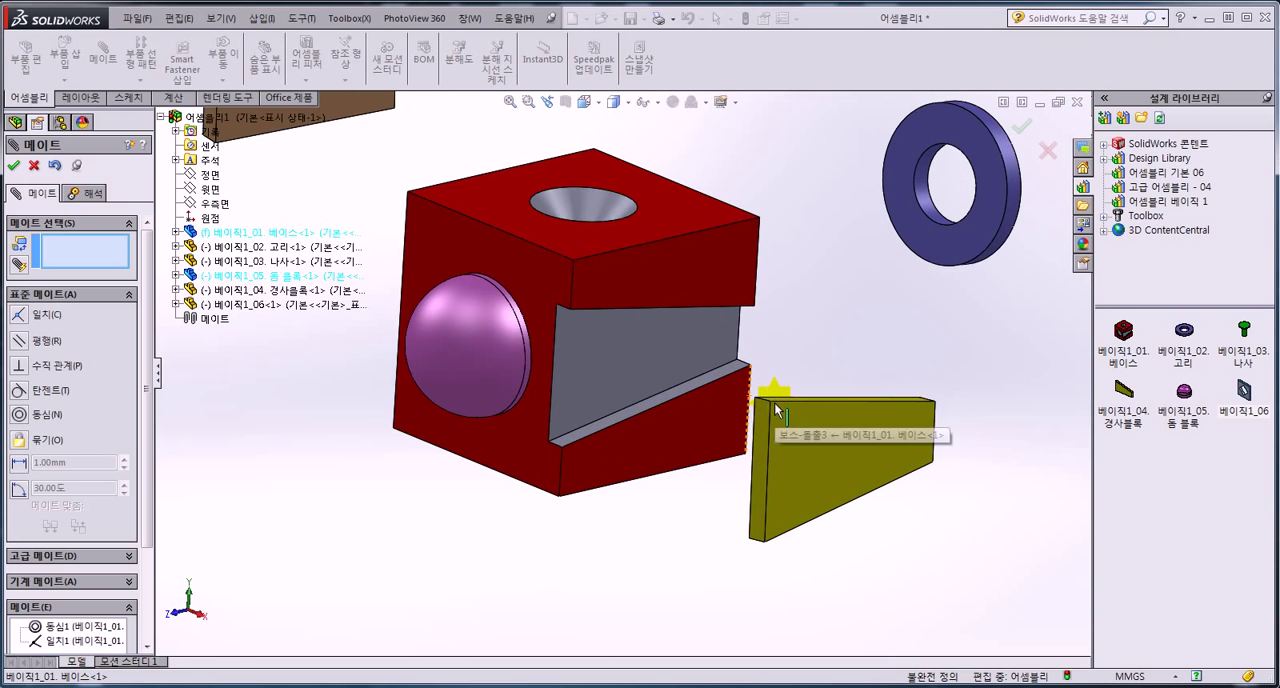
click(645, 350)
middle_drag(645, 350, 831, 414)
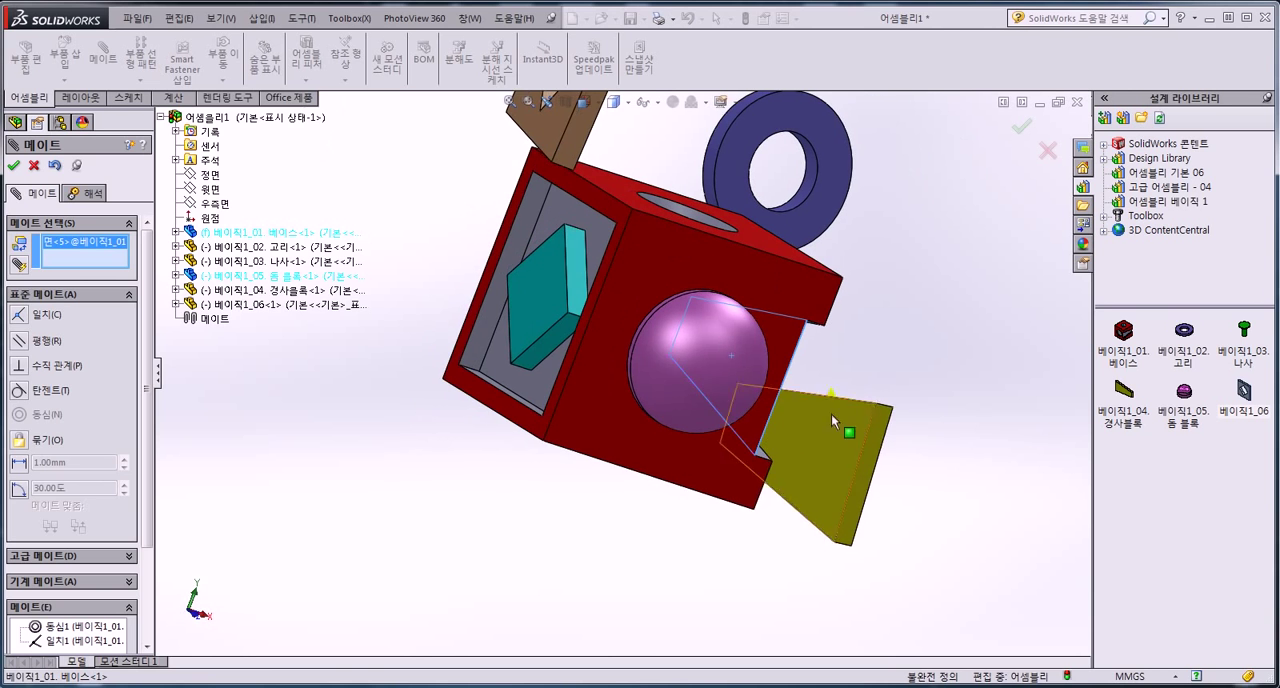
click(822, 453)
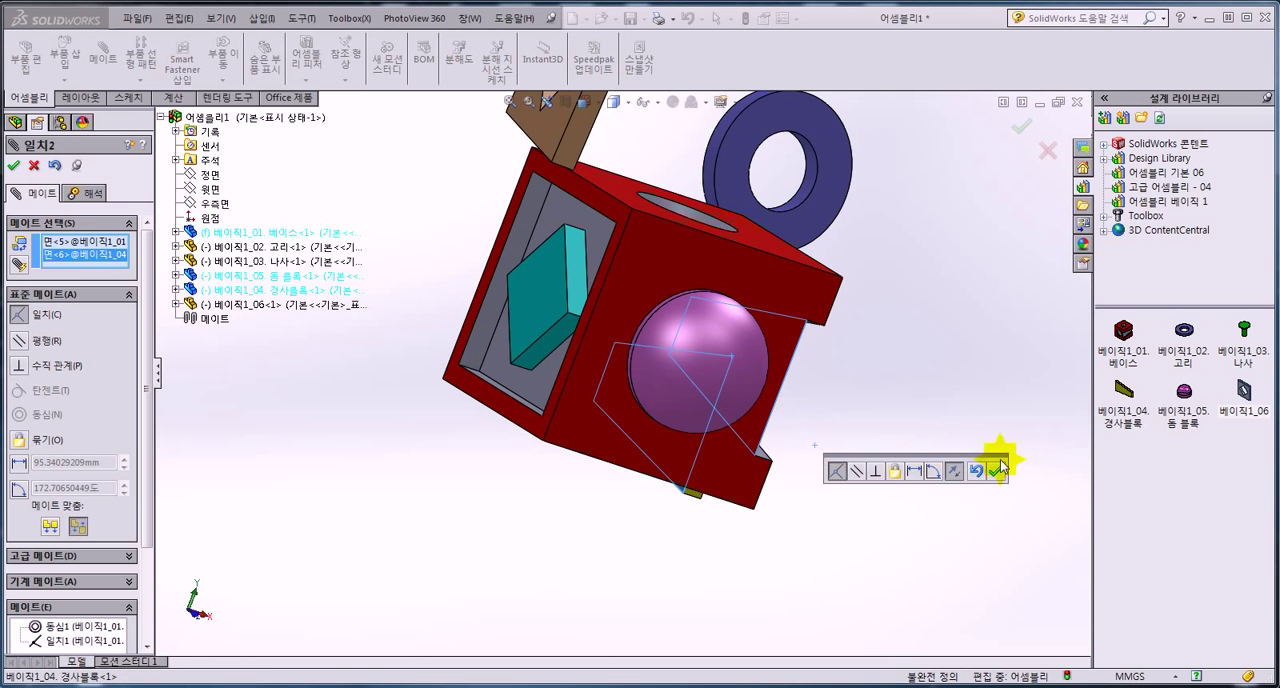
click(995, 472)
Make the sloped block's upper edge face coincident with the upper wall of the base's tapered slot.
middle_drag(997, 471, 855, 271)
scroll(901, 386, down, 5)
click(961, 360)
click(855, 271)
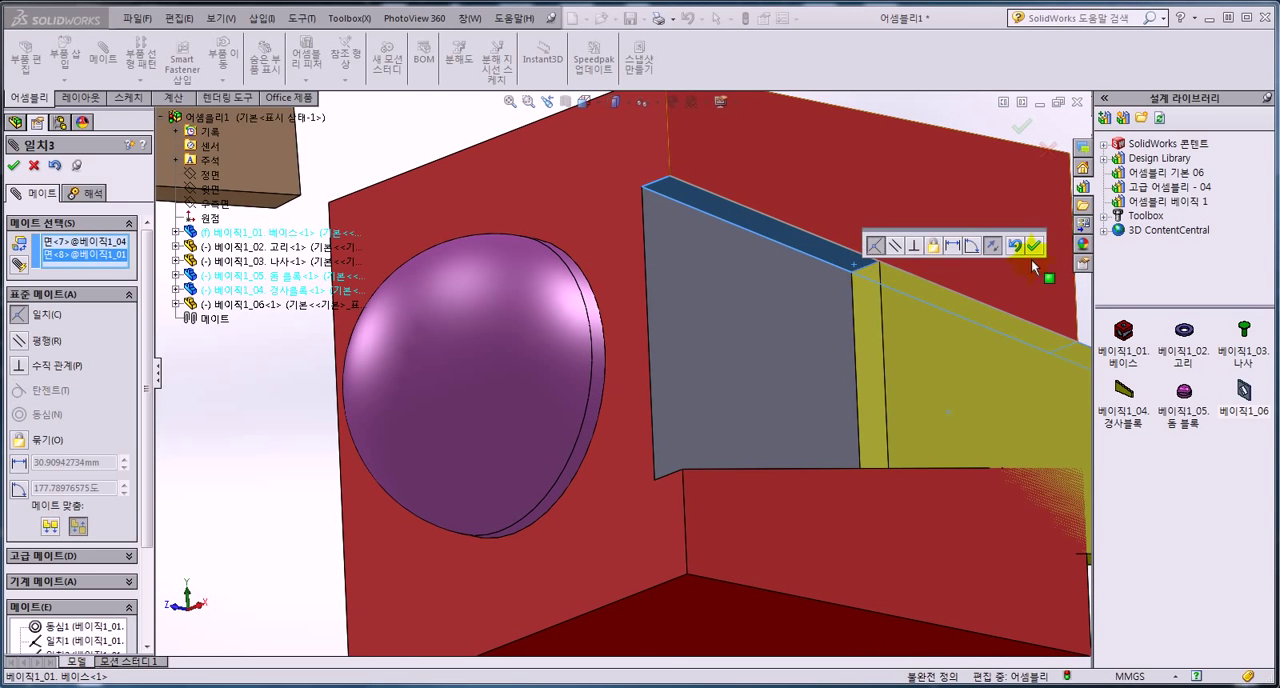
click(1036, 247)
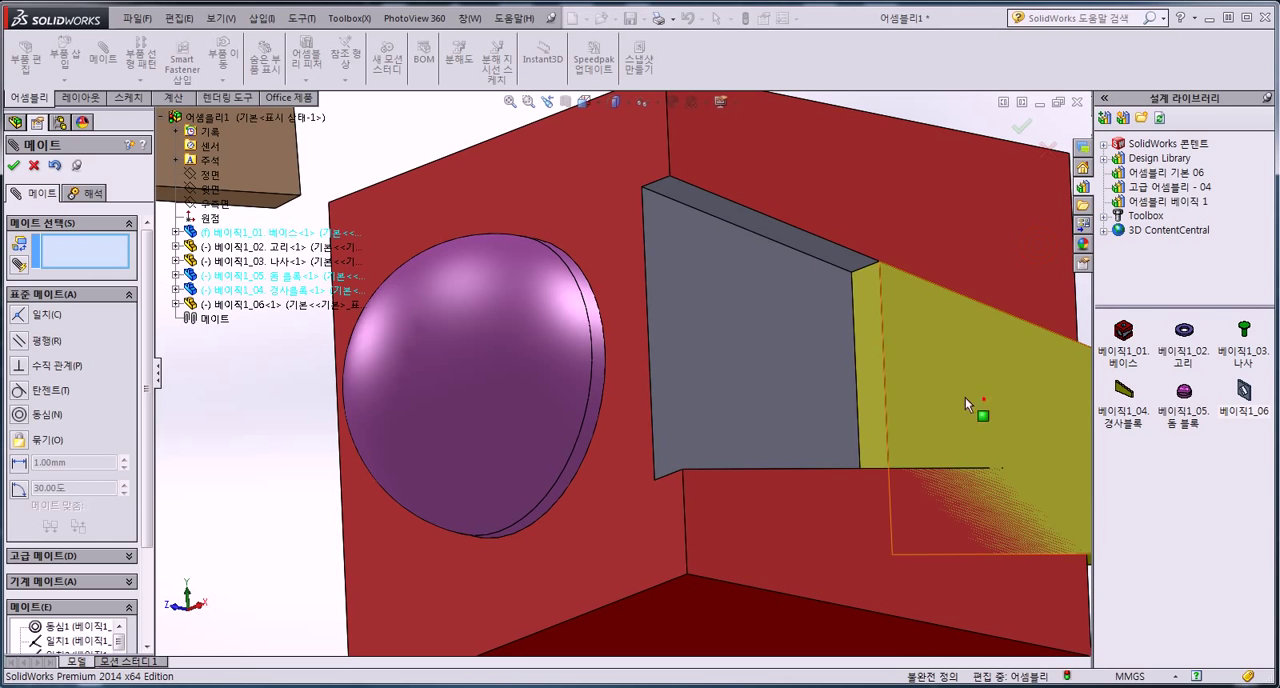
Make the sloped block's end face coincident with the base's outer face on the dome side.
click(780, 396)
click(629, 281)
click(680, 281)
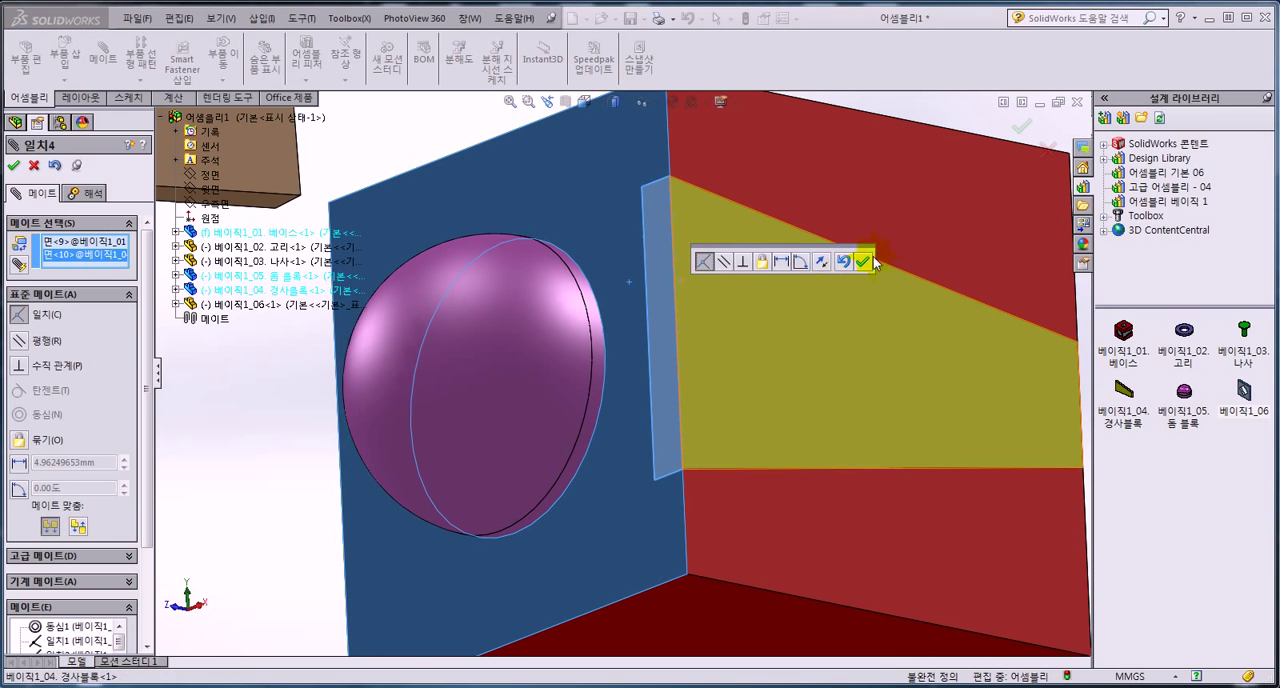
click(862, 261)
Add a concentric mate between the base's cylindrical boss and the inner hole of the ring.
scroll(789, 308, up, 5)
middle_drag(757, 383, 712, 326)
scroll(757, 277, up, 3)
scroll(884, 272, down, 5)
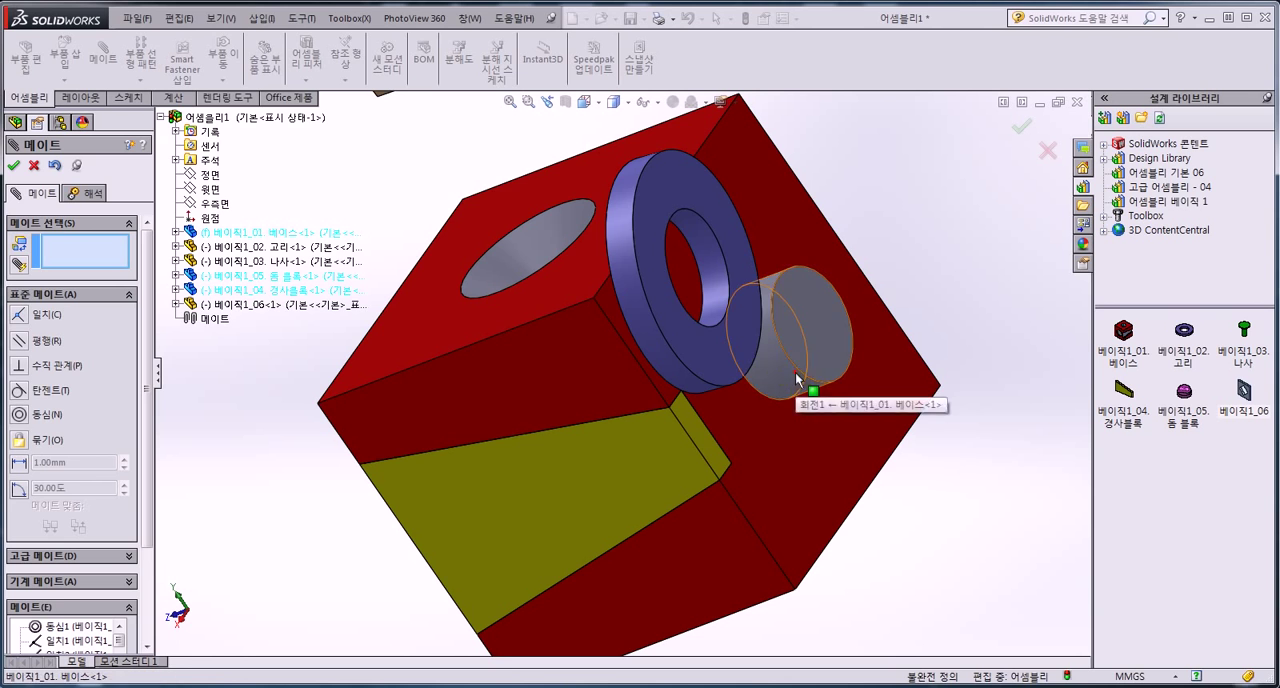
click(797, 378)
click(711, 249)
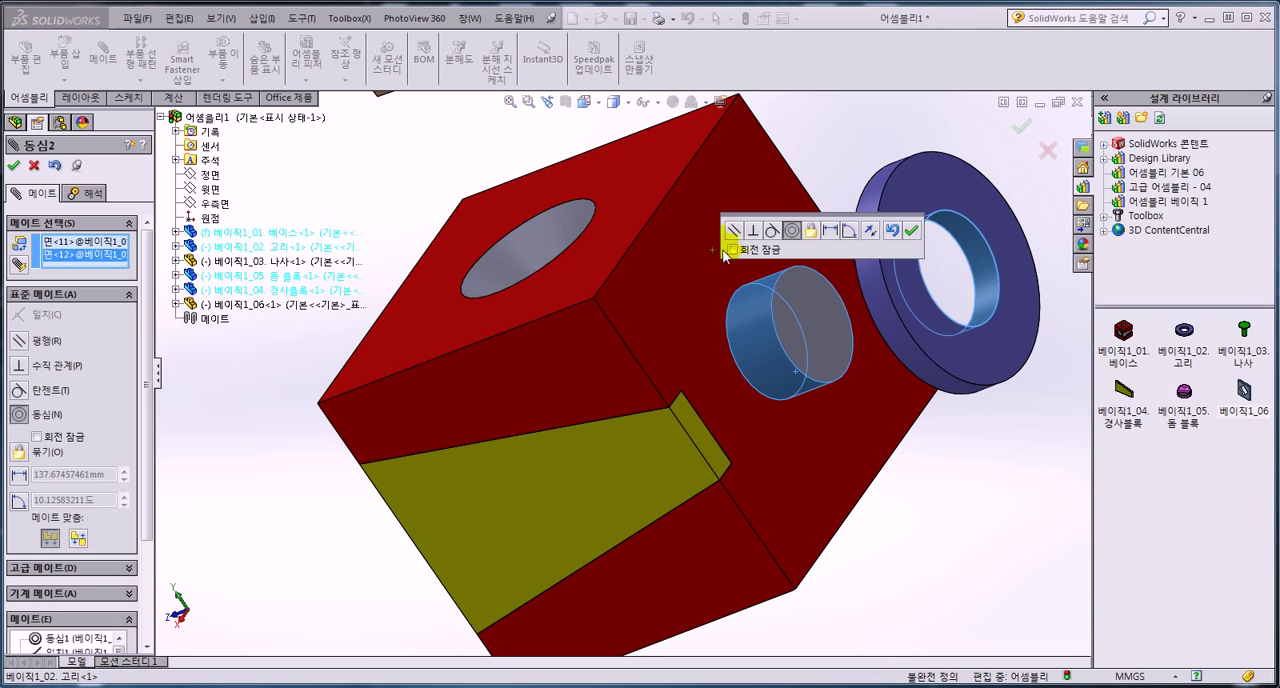
click(913, 232)
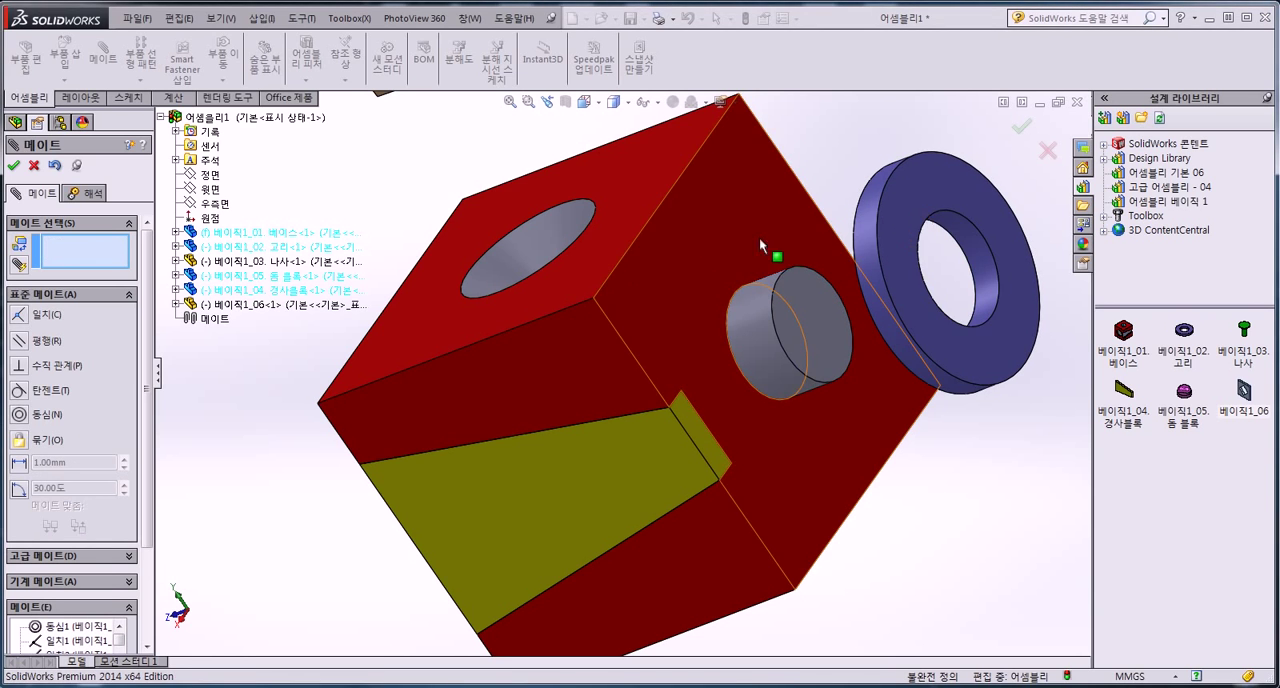
Add a coincident mate between the base face around the cylindrical boss and the ring's flat face.
click(811, 313)
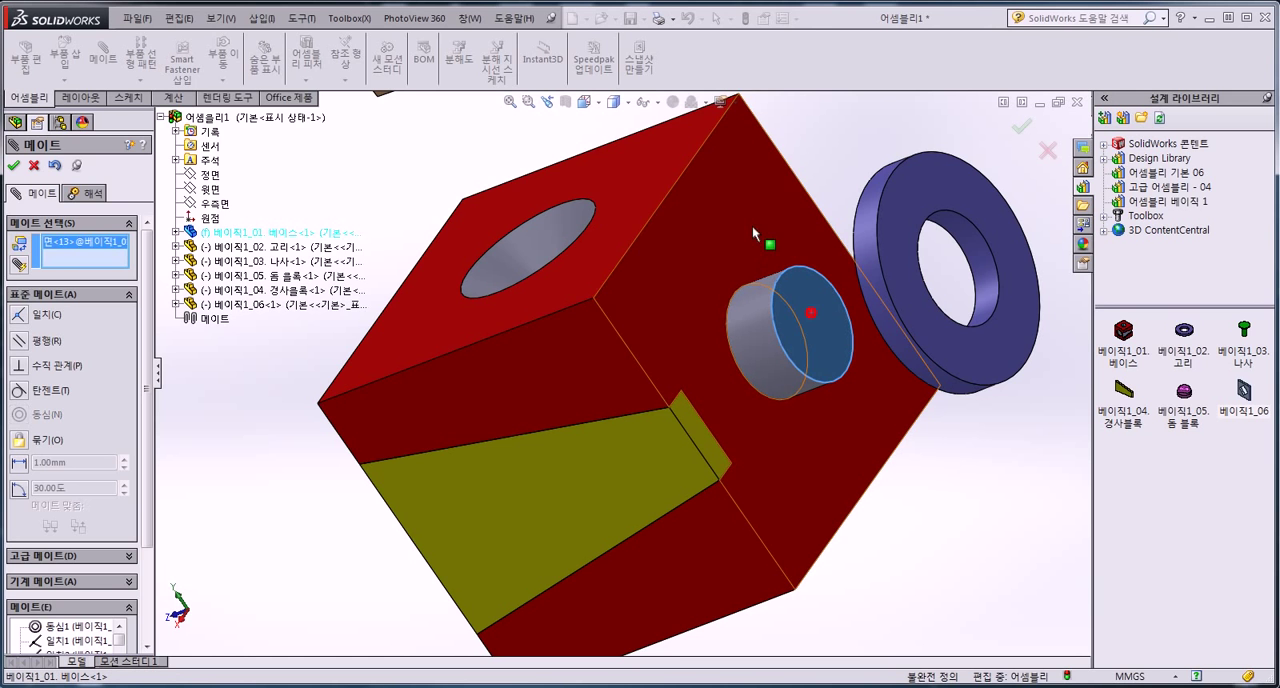
click(836, 318)
click(775, 223)
middle_drag(775, 223, 858, 212)
click(1022, 203)
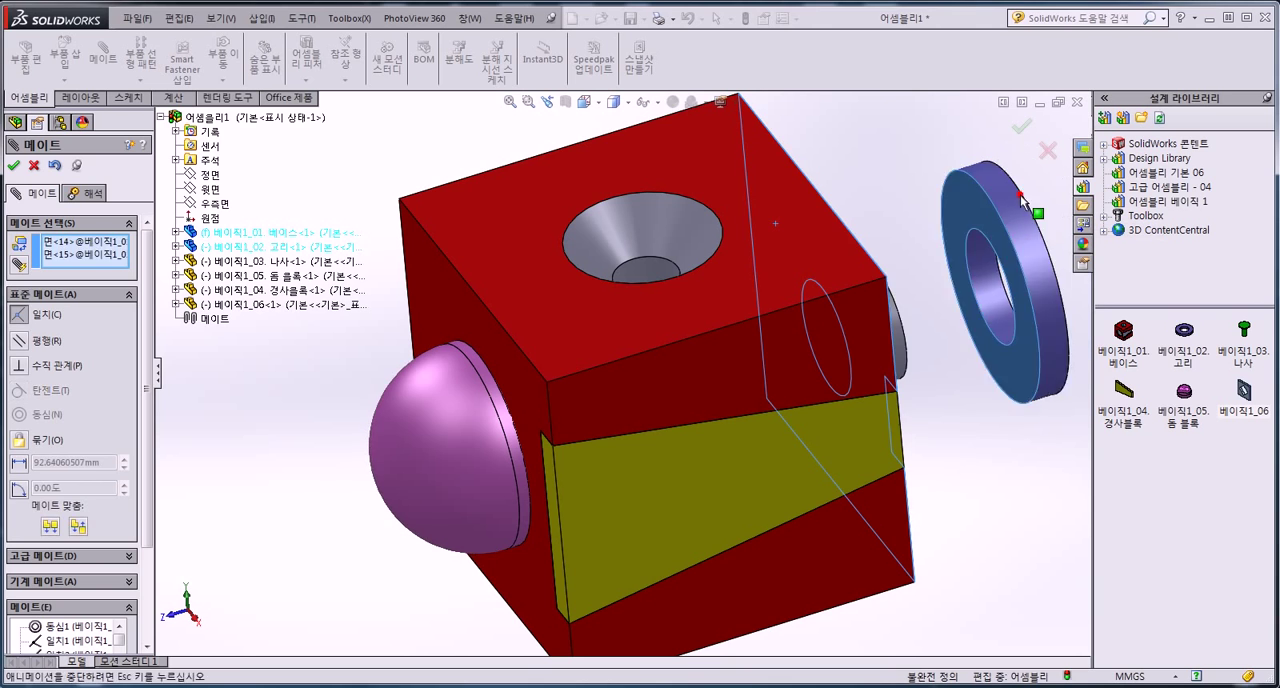
click(1071, 163)
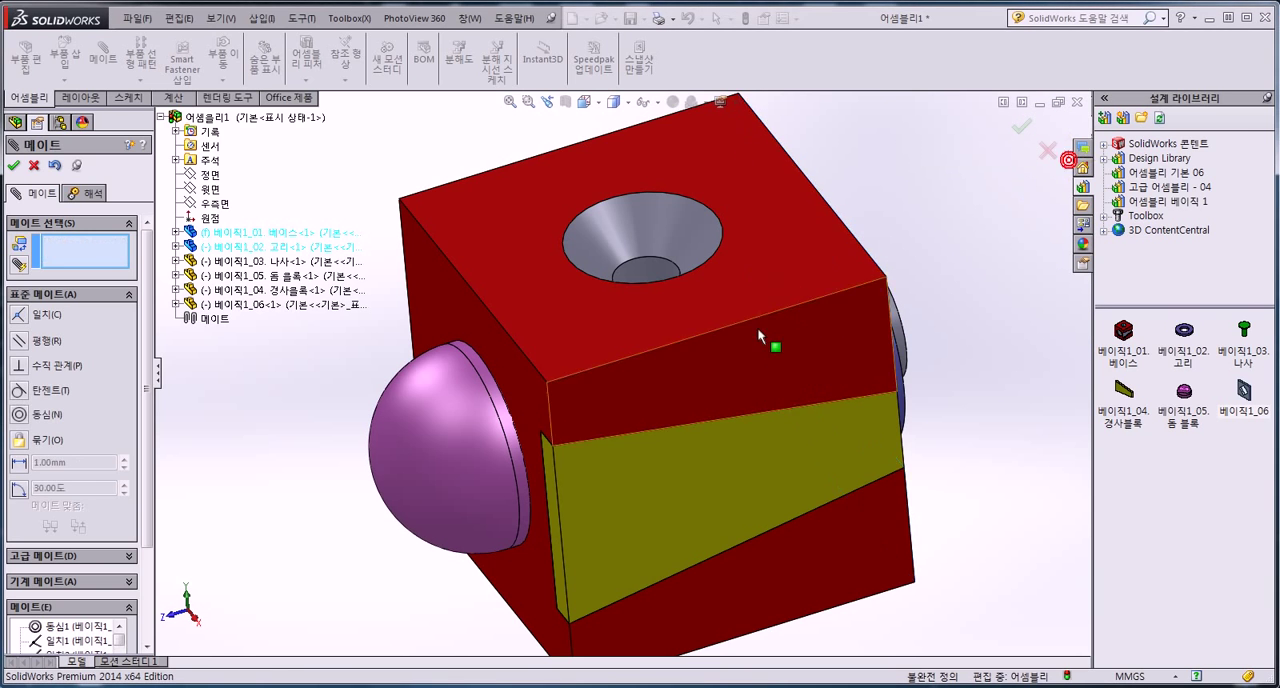
Add a concentric mate between the screw's cylindrical shank and the base's countersunk hole.
key(f)
click(758, 229)
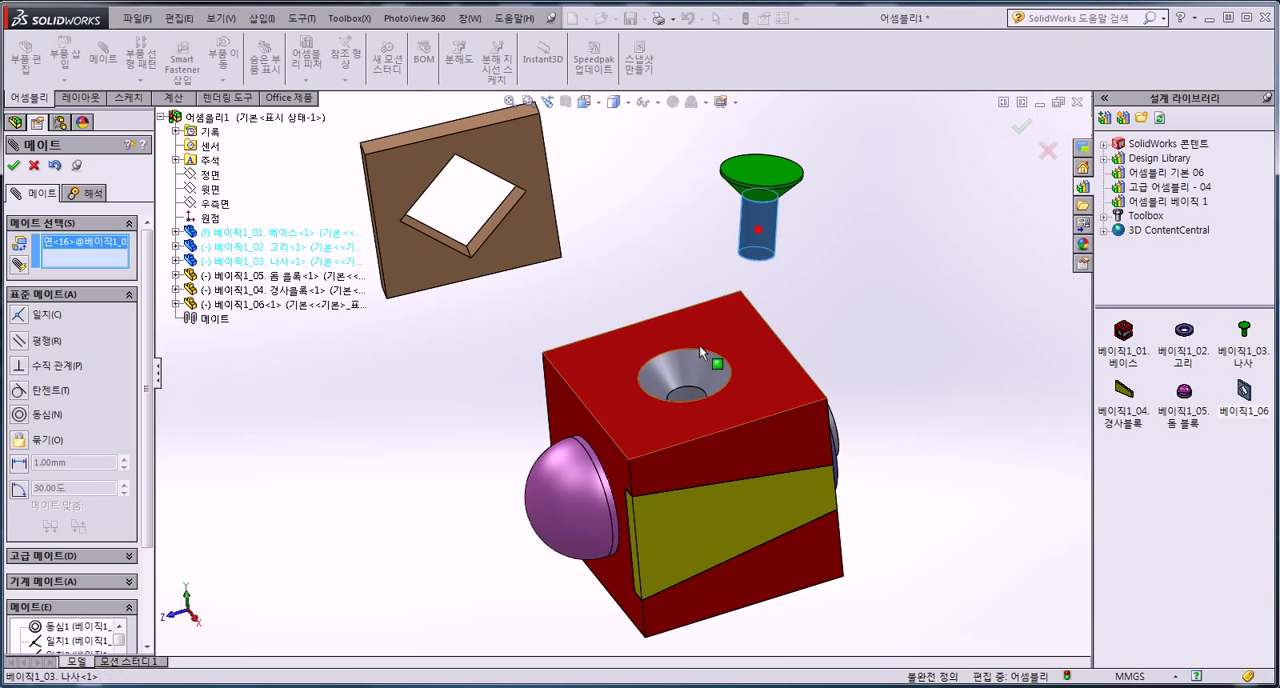
click(690, 396)
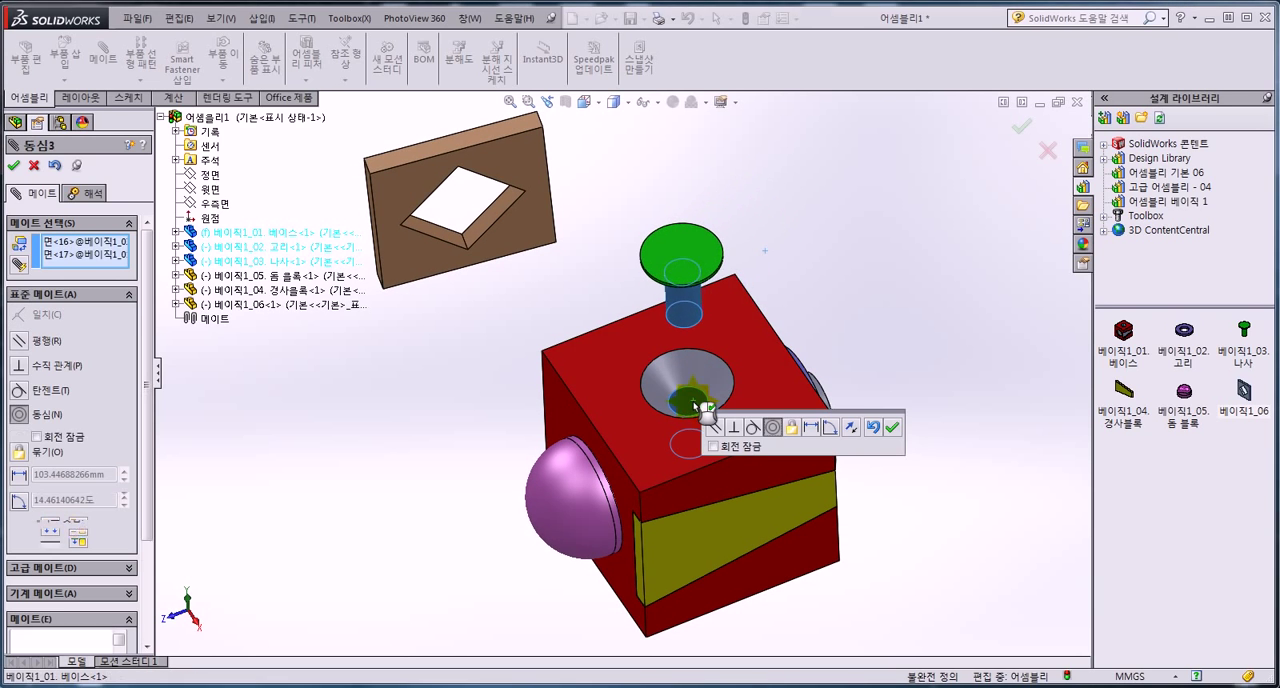
click(891, 429)
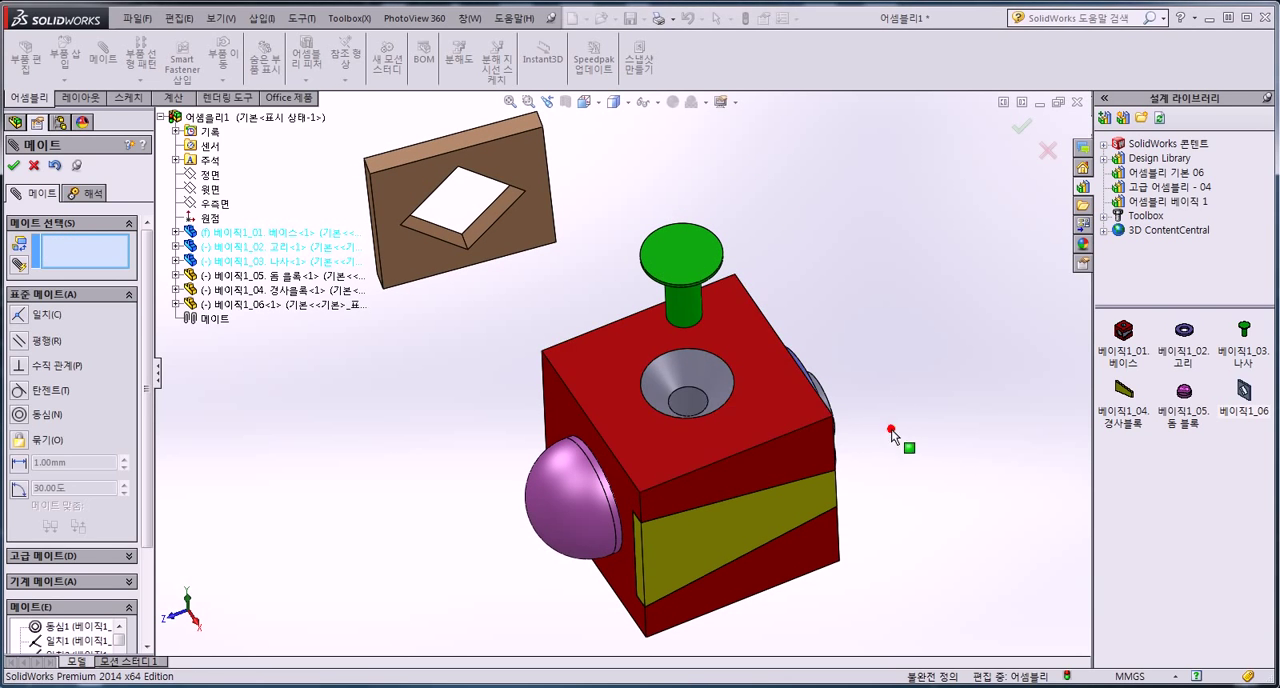
Make the screw head's conical underside coincident with the conical countersink face of the base.
click(706, 371)
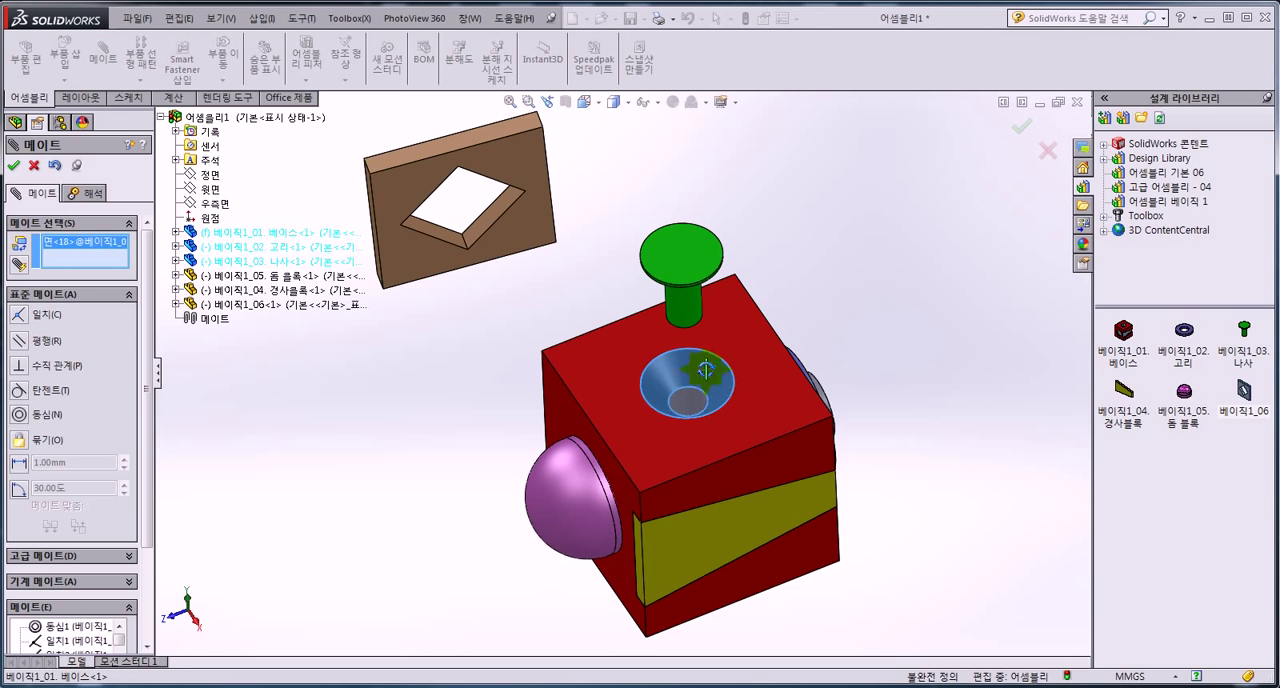
click(703, 203)
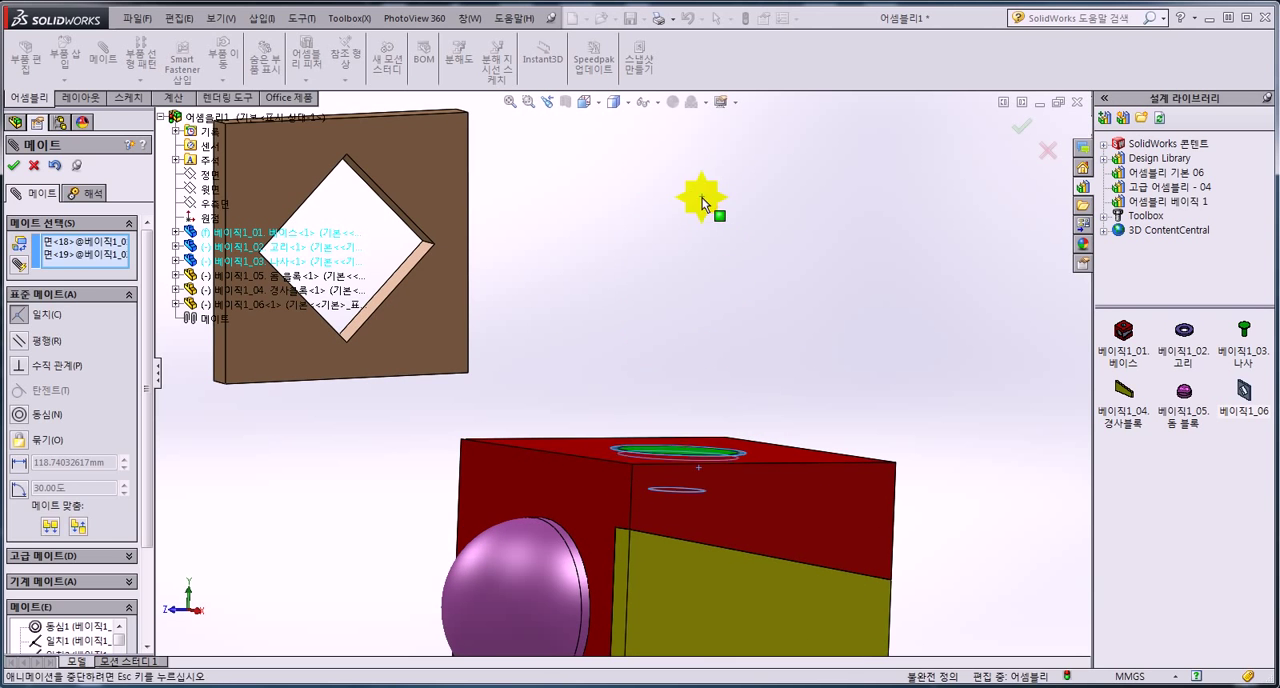
click(901, 162)
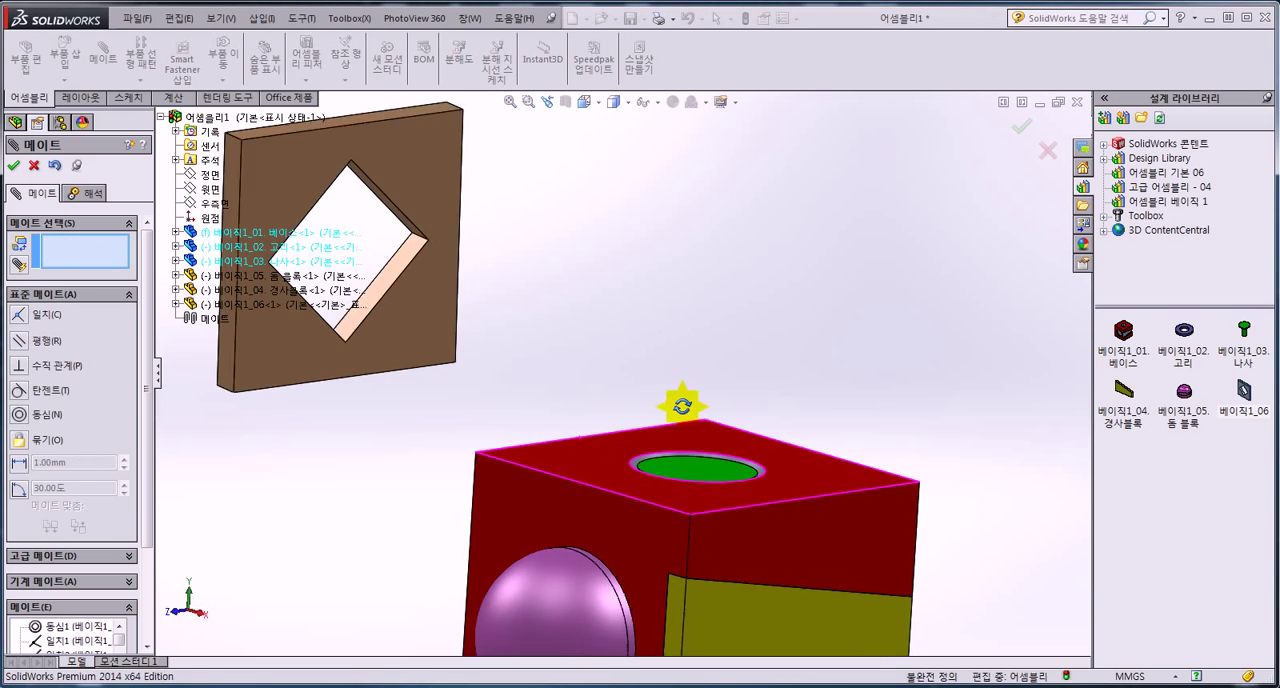
Add a coincident mate between the floor of the base's square recess and the flat face of the plate with the diamond opening.
middle_drag(530, 430, 731, 508)
scroll(640, 505, down, 3)
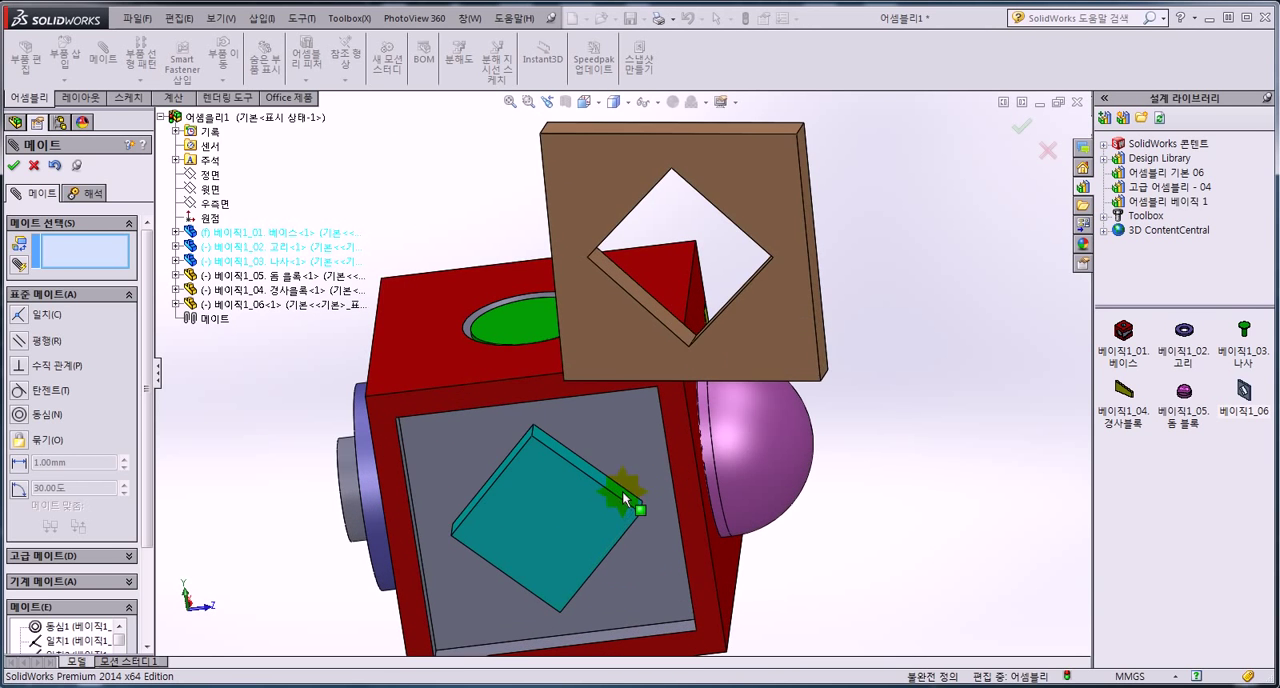
click(468, 447)
middle_drag(468, 447, 423, 385)
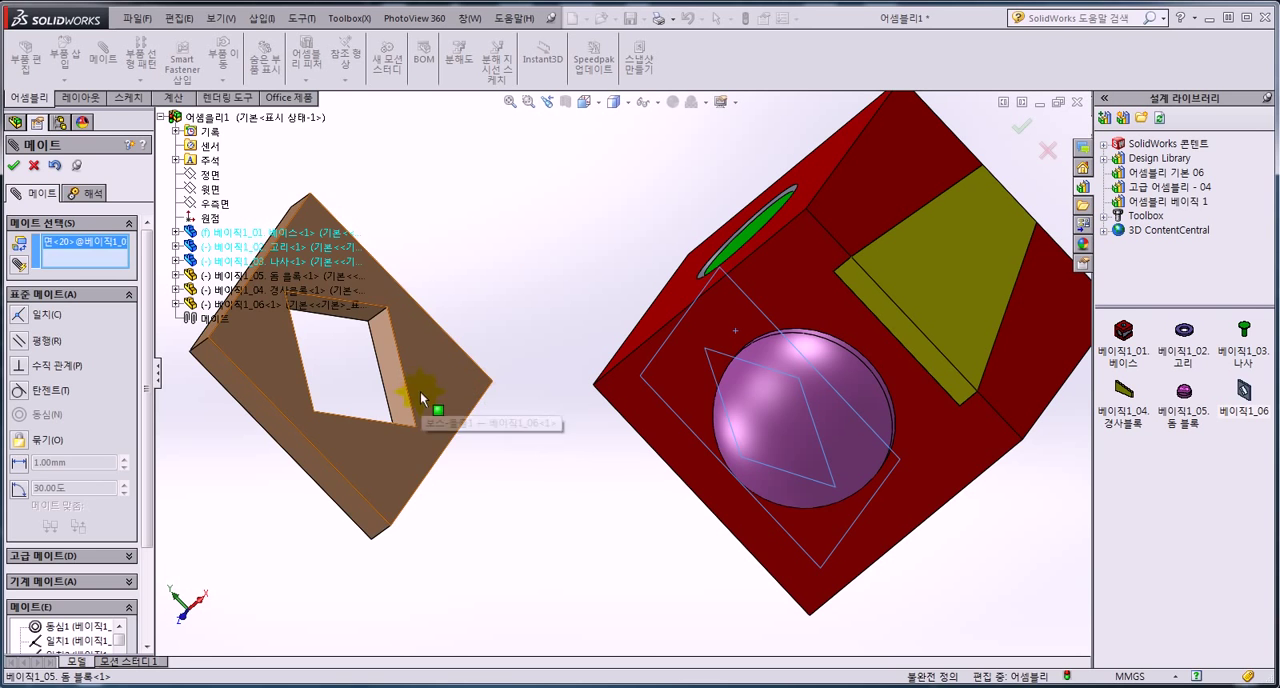
click(424, 387)
click(409, 422)
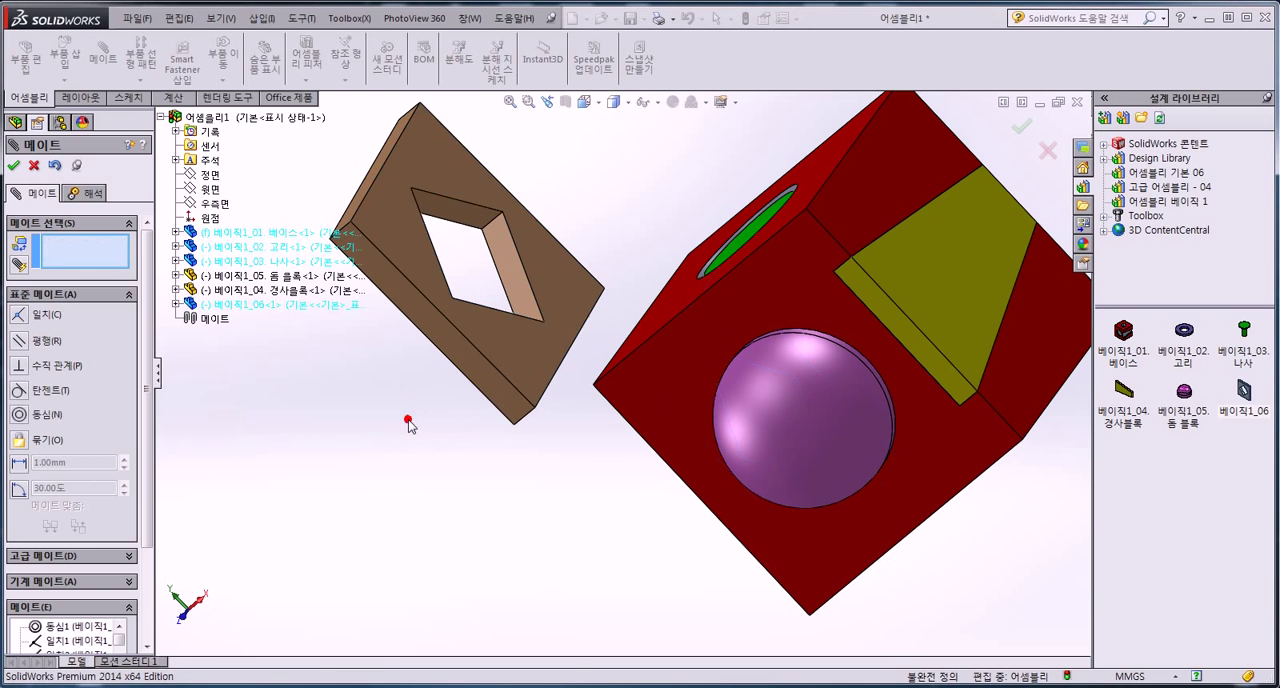
Make the plate's side face coincident with the recess wall on the dome side of the base.
click(503, 409)
mouse_move(560, 449)
middle_down()
mouse_move(694, 373)
mouse_move(846, 331)
mouse_move(566, 434)
middle_up()
click(580, 436)
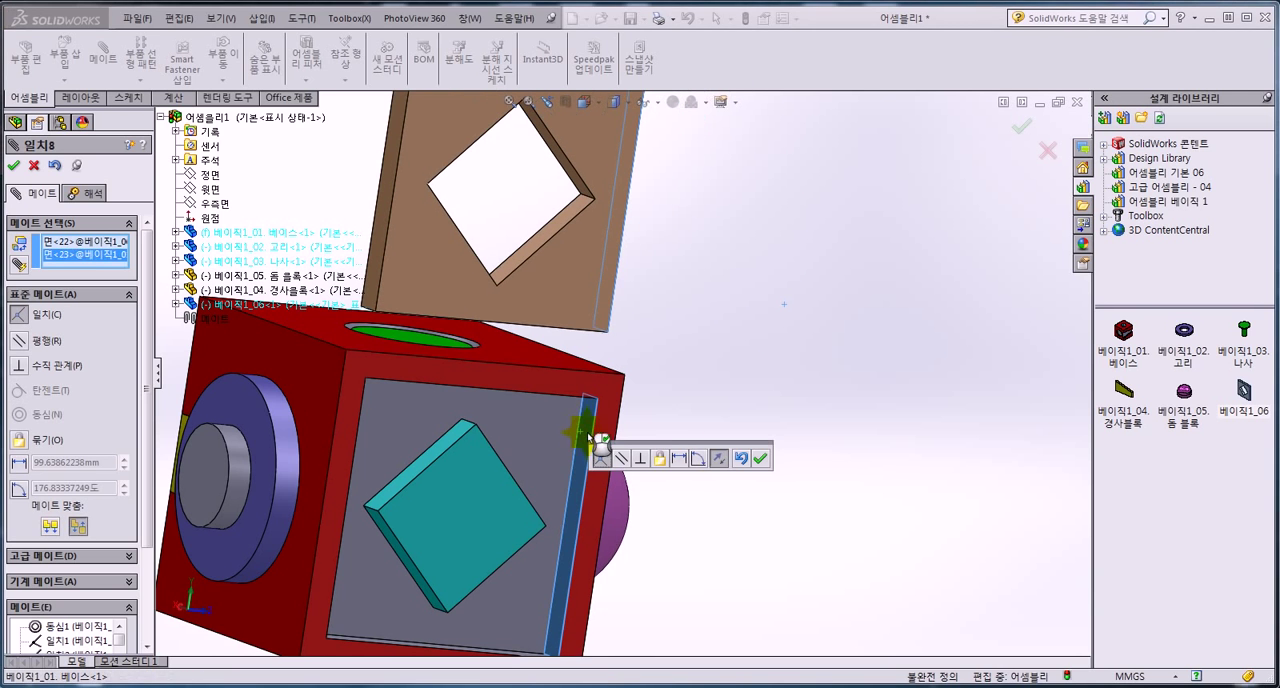
click(748, 452)
Make the plate's lower edge face coincident with the lower wall of the base's square recess and finish mating.
middle_drag(740, 460, 580, 565)
scroll(580, 565, down, 5)
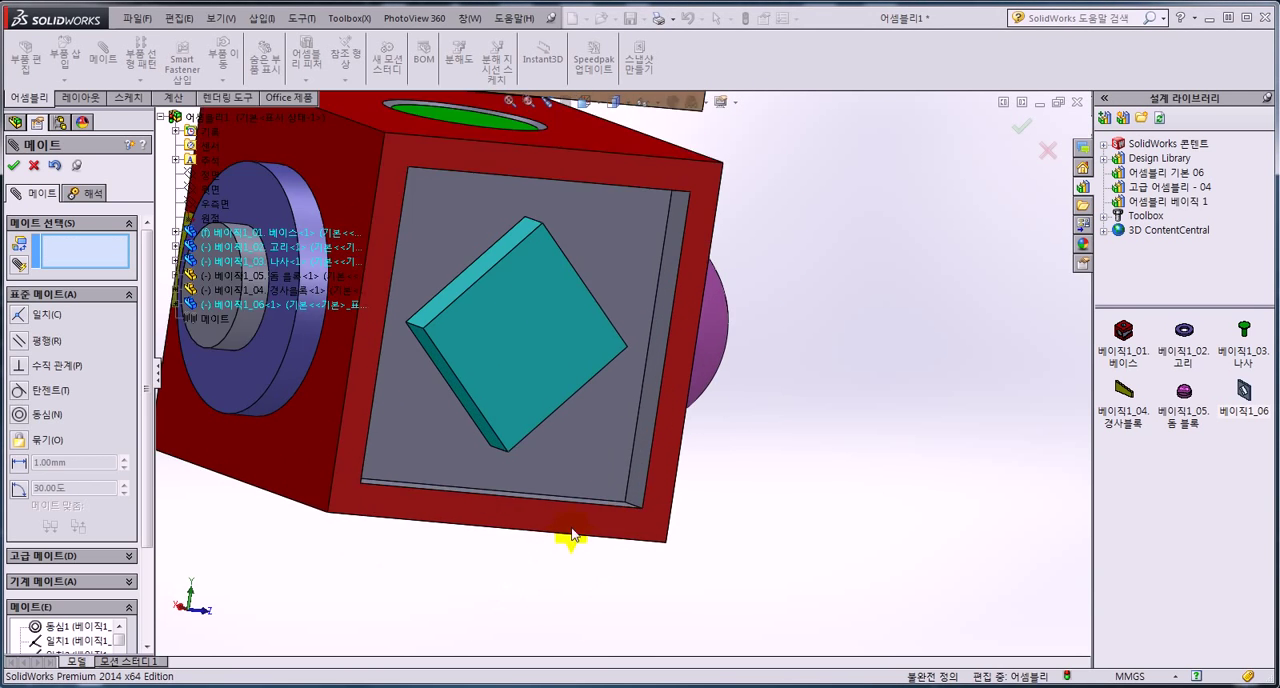
click(620, 503)
scroll(610, 480, up, 5)
scroll(623, 277, down, 3)
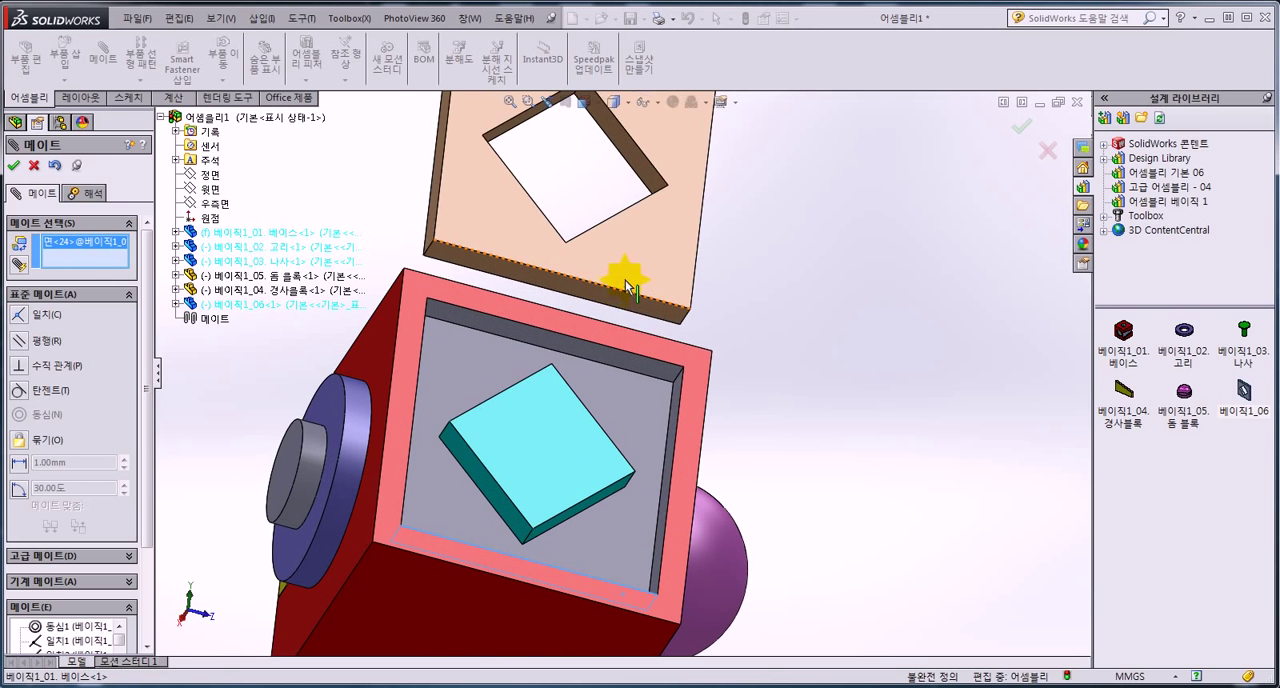
click(624, 313)
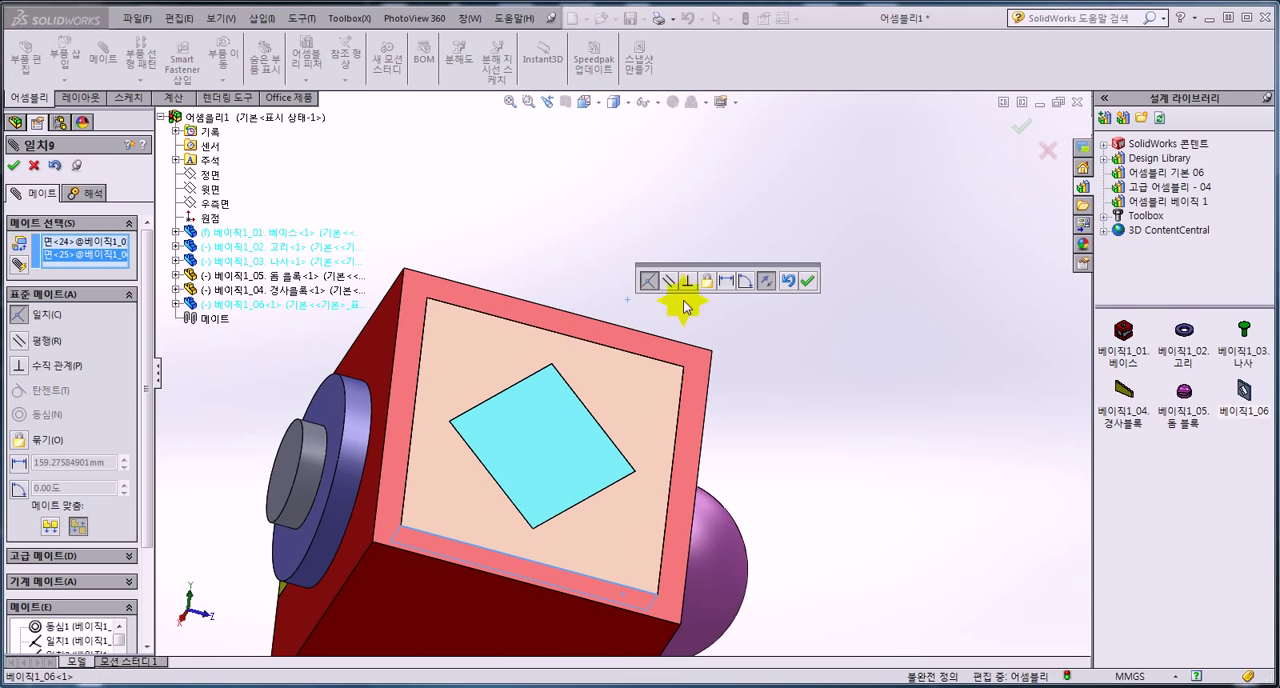
click(807, 281)
click(13, 170)
Show the assembly in isometric view and examine its mate list, including the options available for mate 일치3.
click(450, 197)
middle_drag(450, 198, 449, 200)
key(ctrl+7)
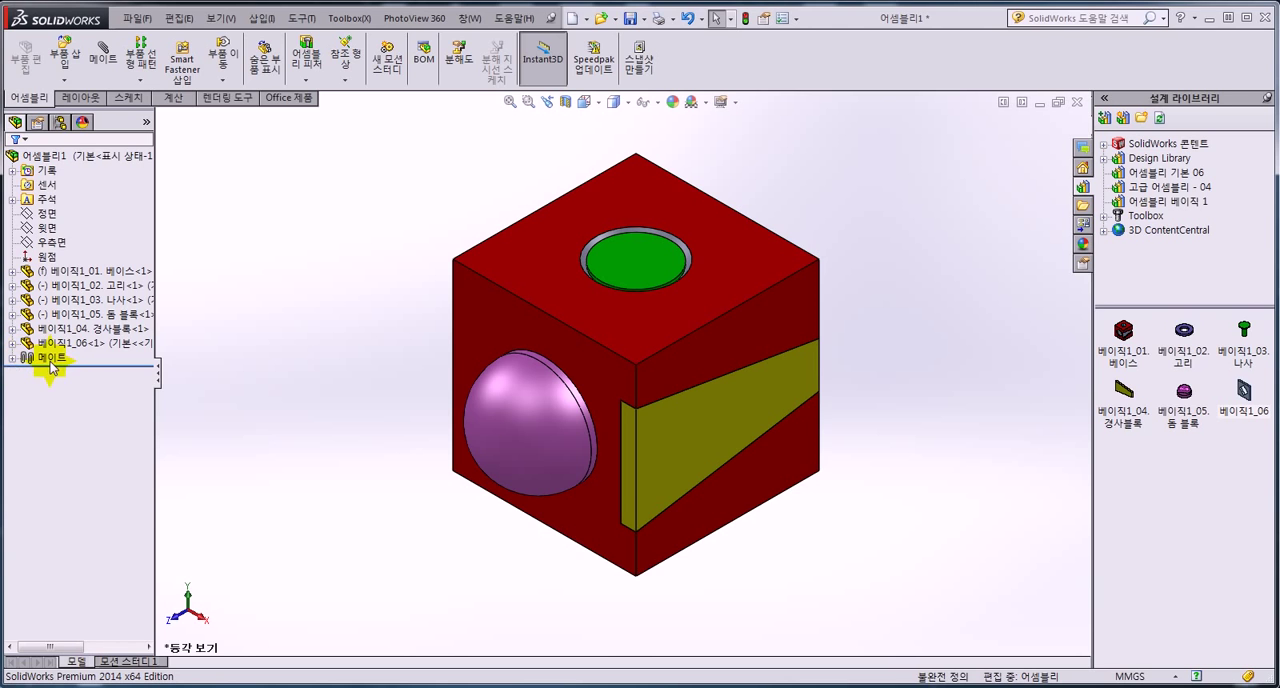
click(12, 358)
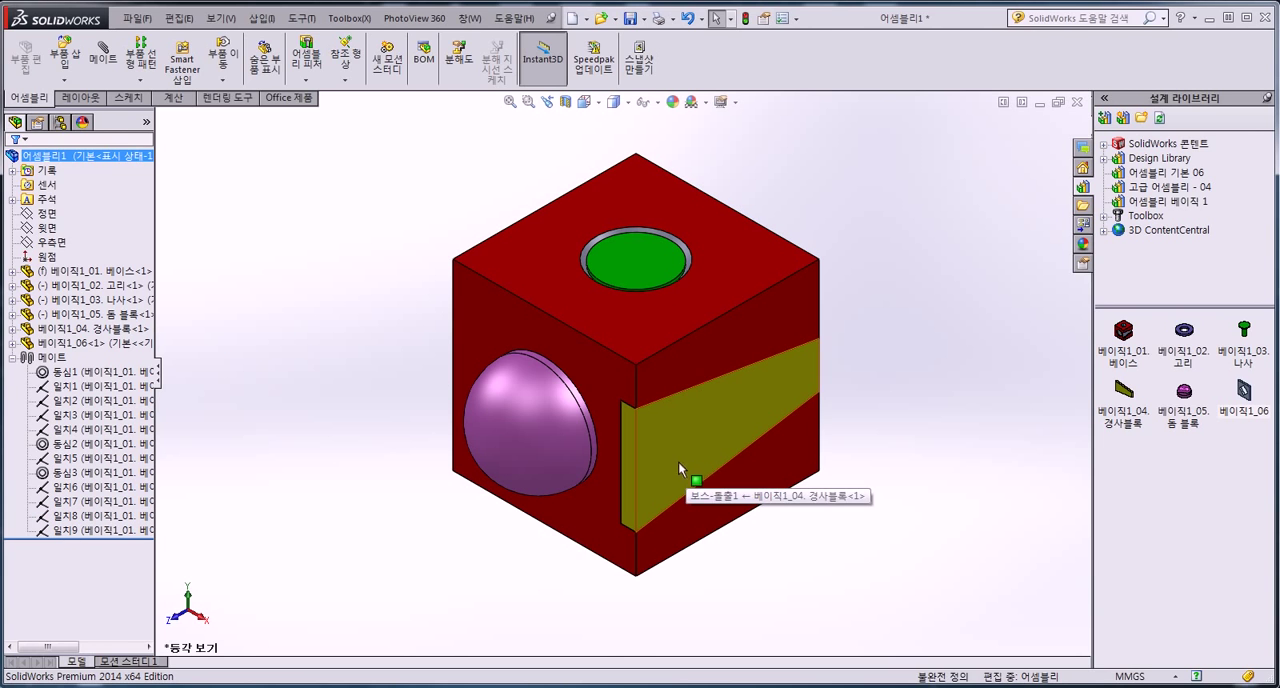
right_click(111, 418)
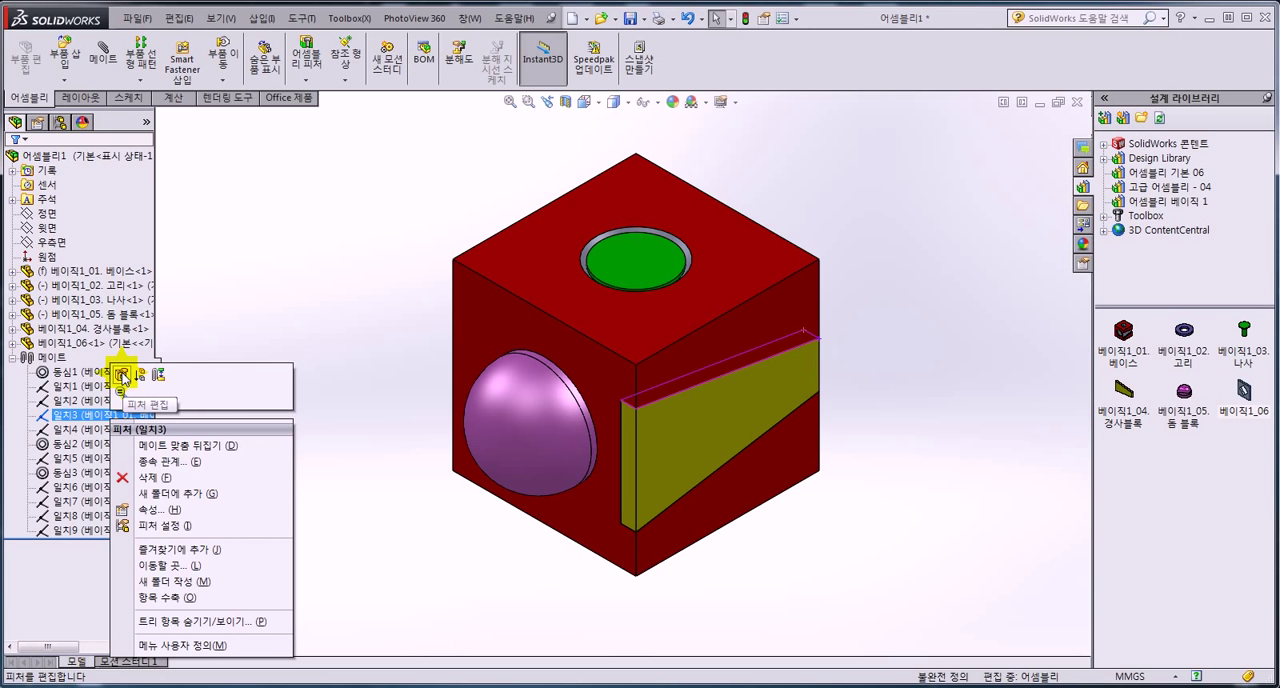
click(200, 321)
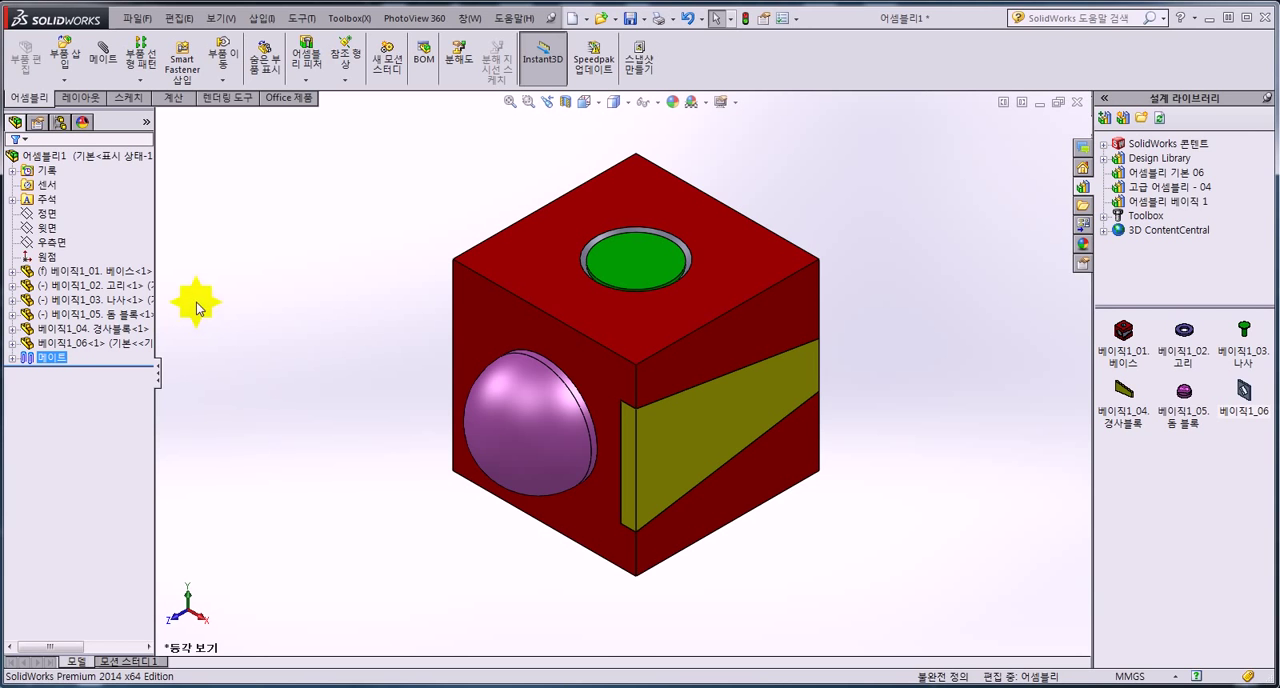
View the mates of the 베이직1_03. 나사 part and inspect its concentric and coincident mates with the base.
click(78, 301)
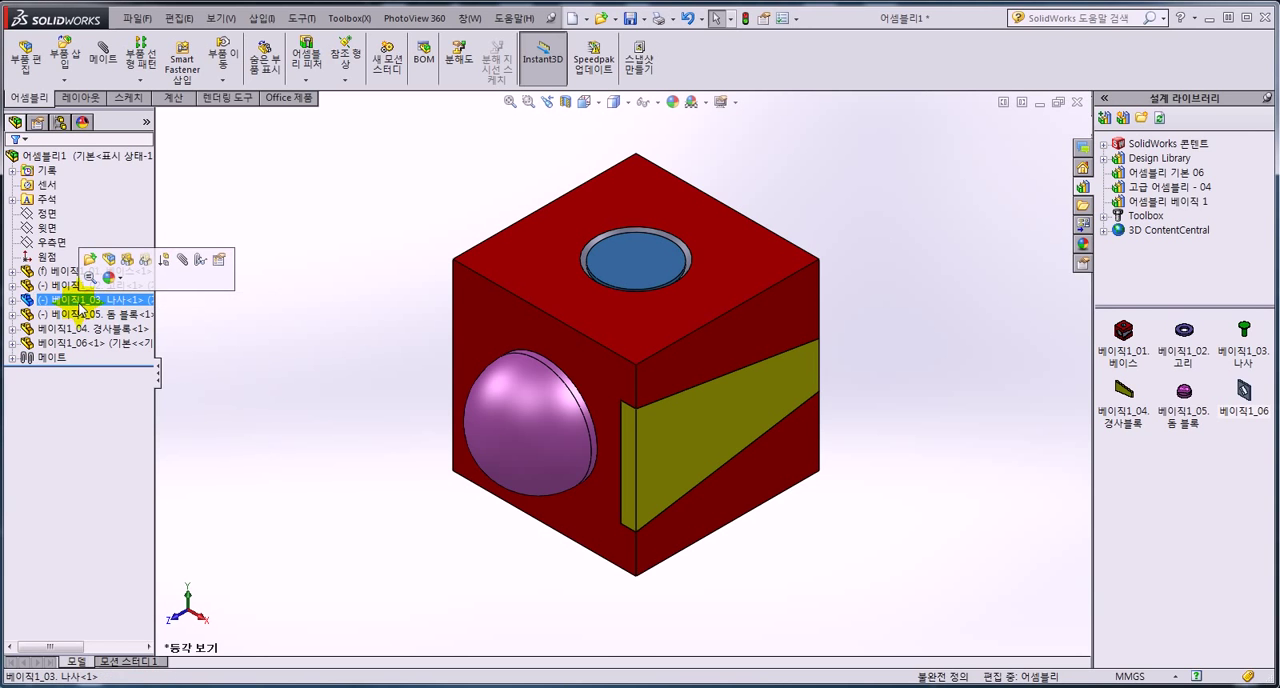
right_click(88, 305)
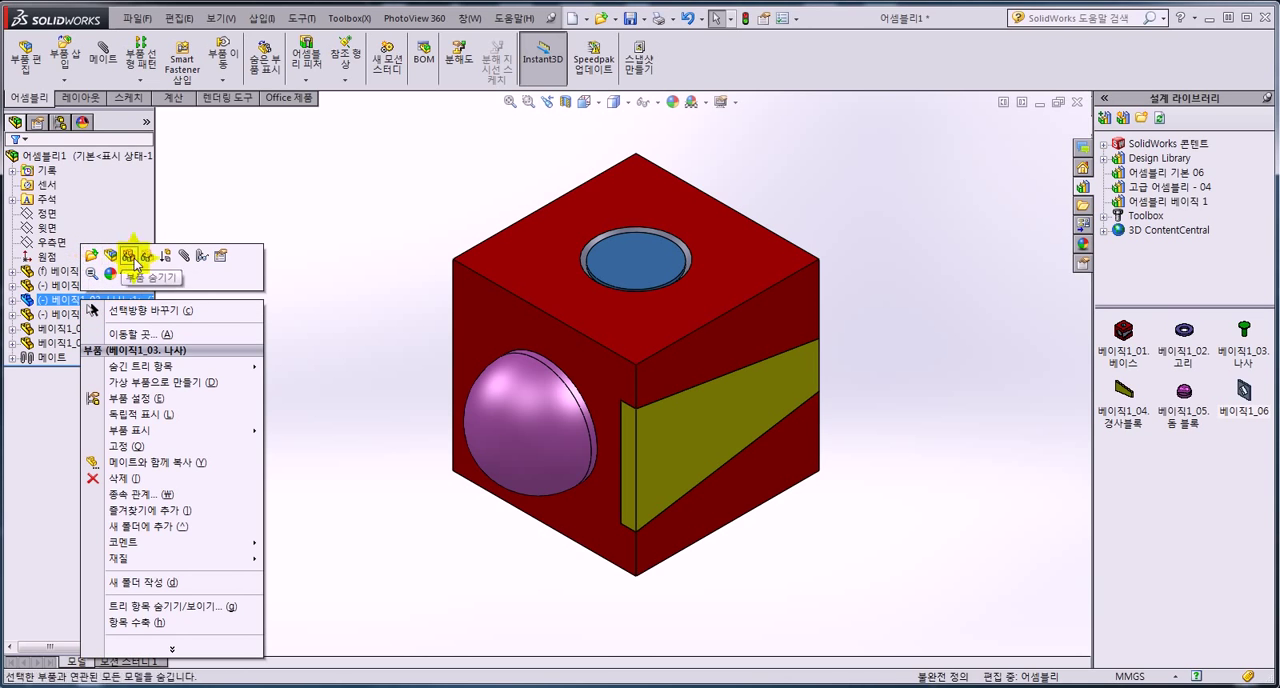
click(201, 265)
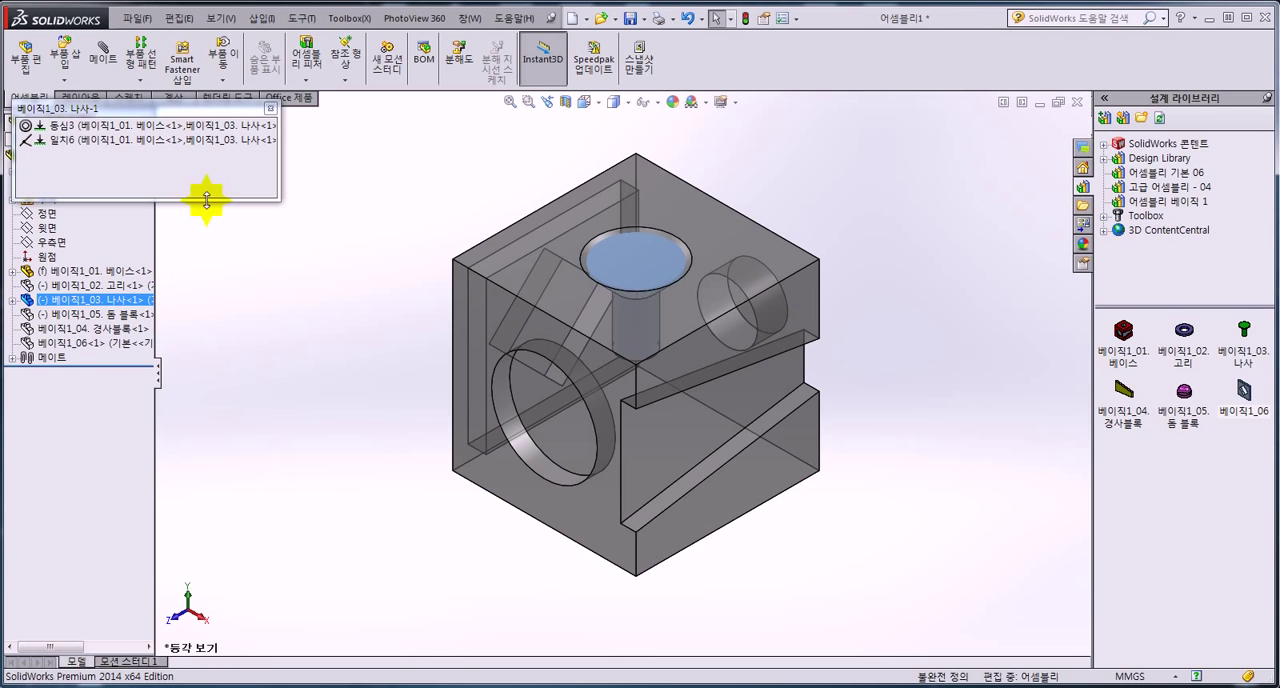
drag(229, 102, 361, 175)
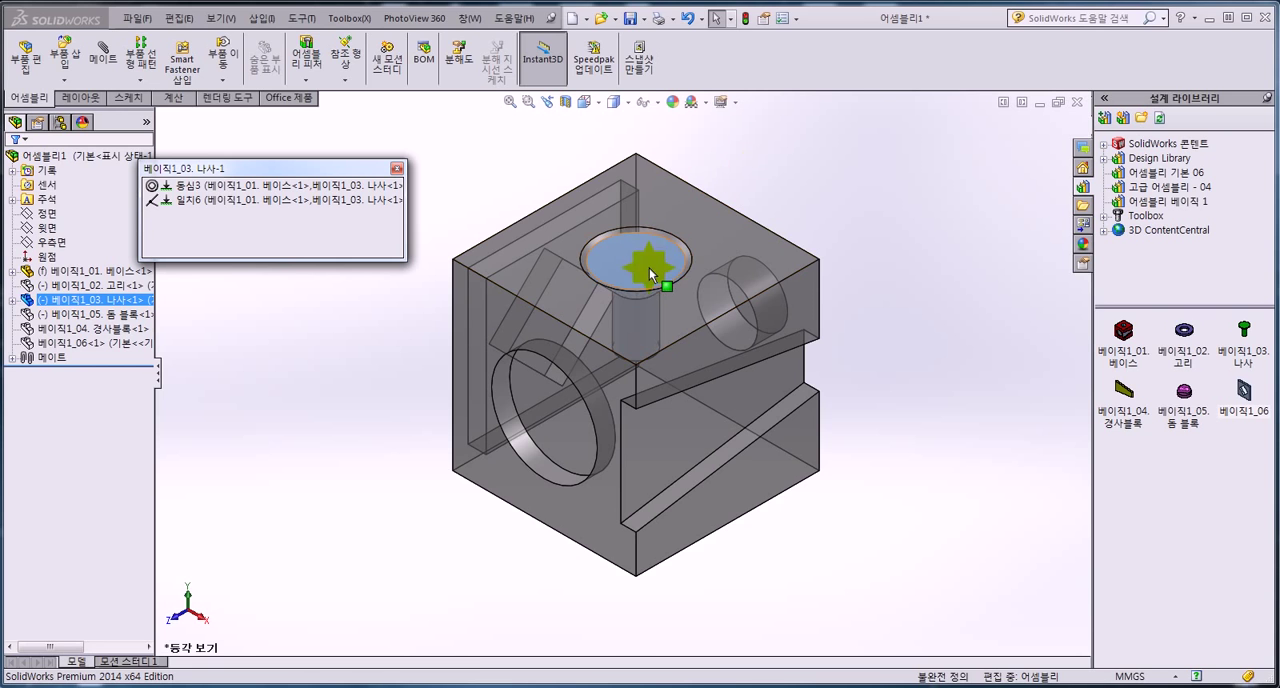
click(226, 185)
click(232, 200)
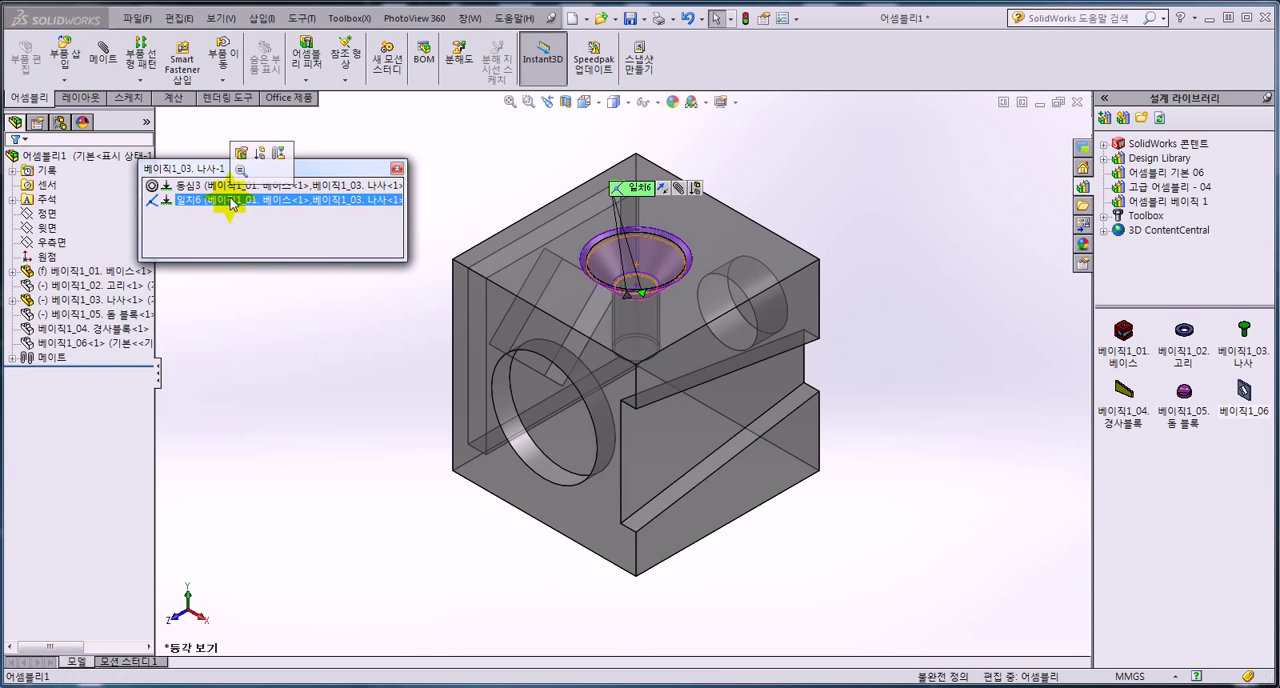
right_click(232, 201)
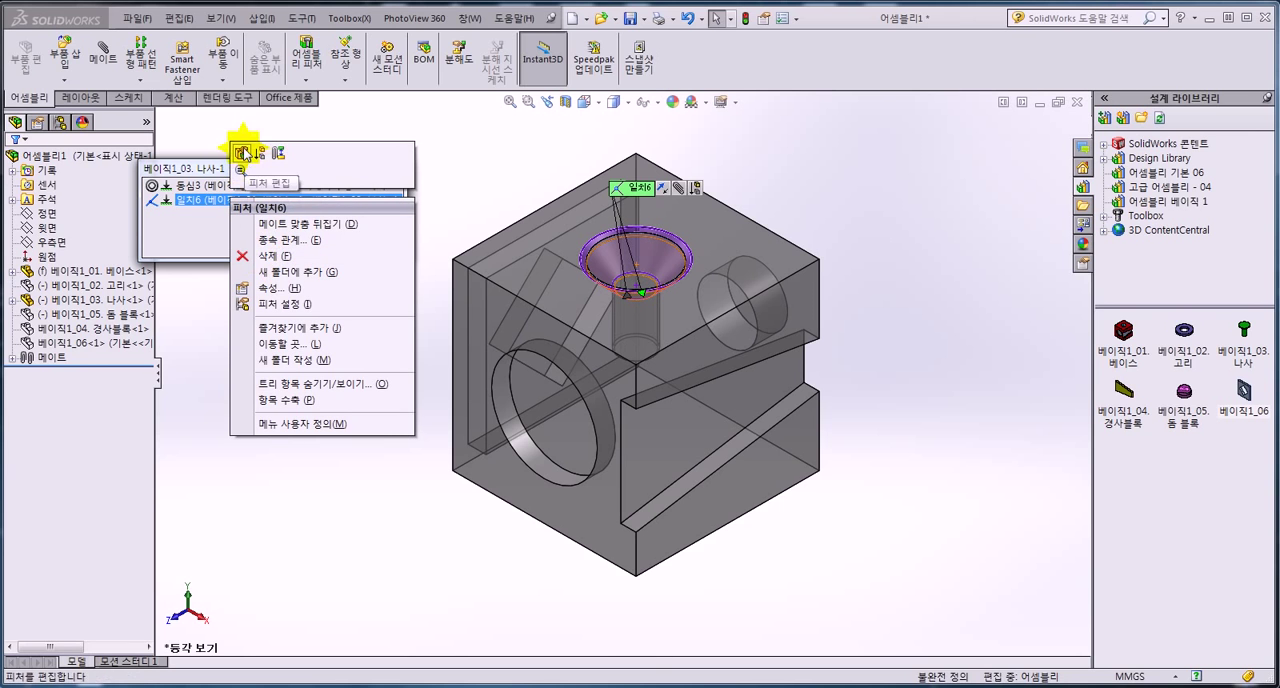
click(216, 221)
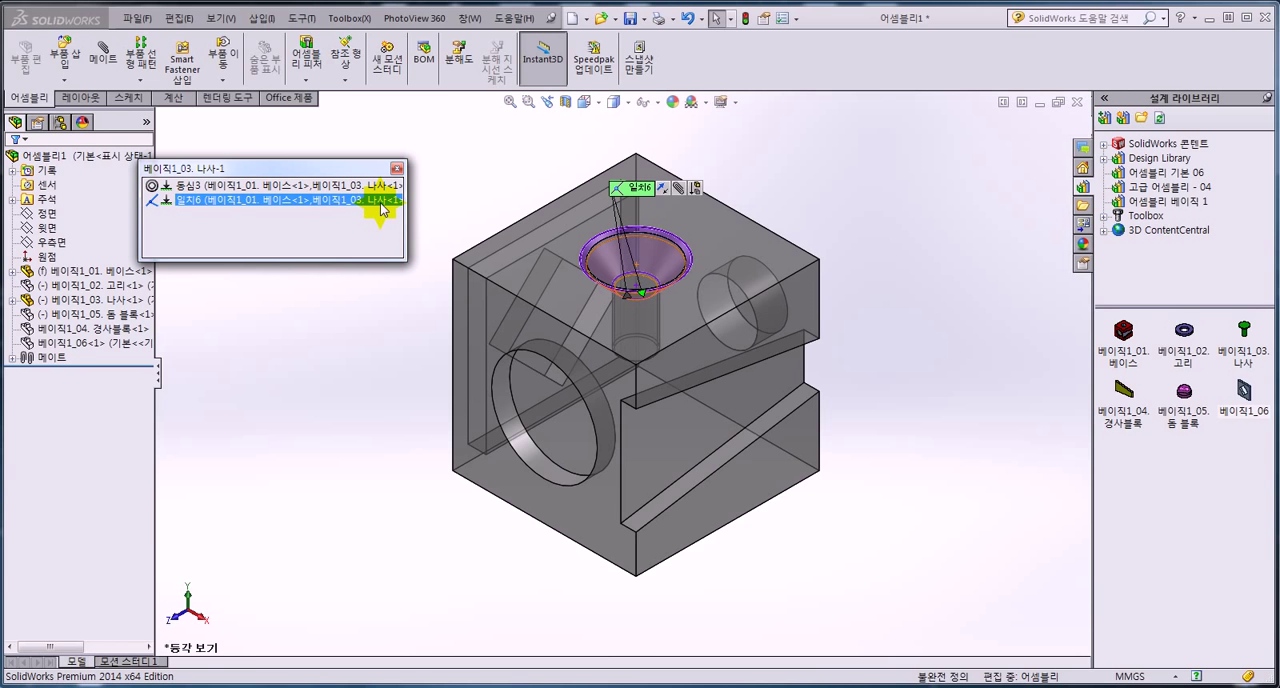
click(397, 168)
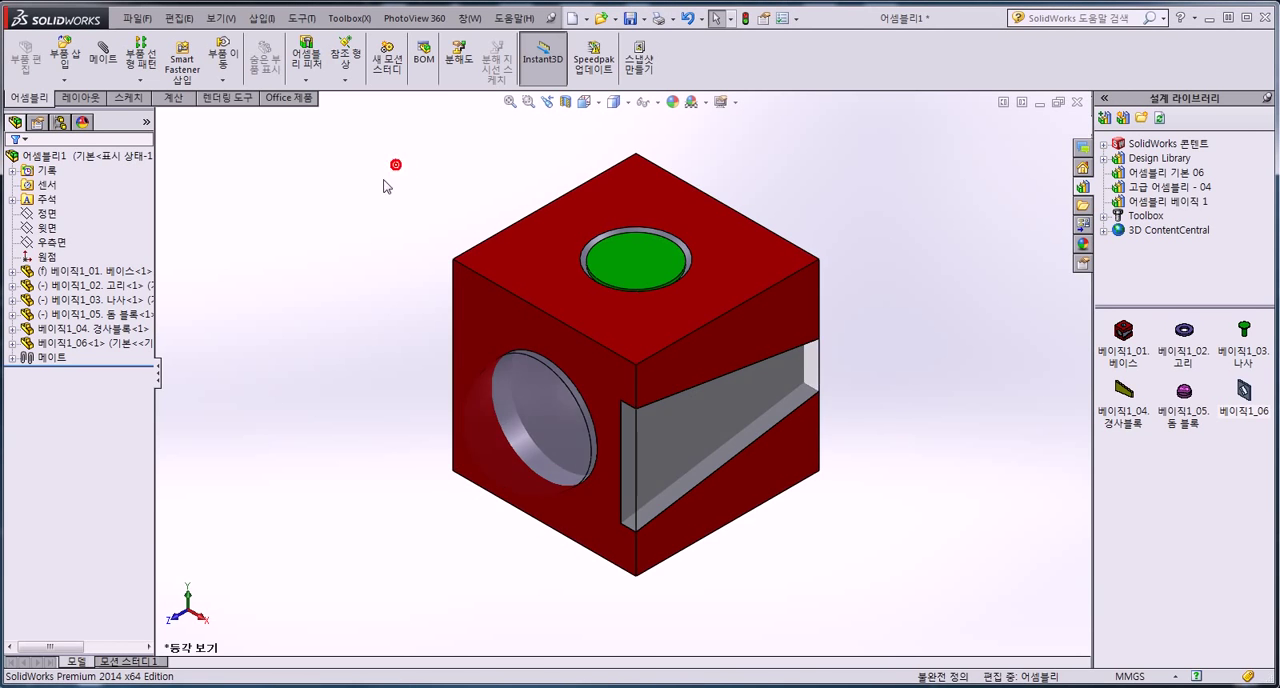
right_click(118, 287)
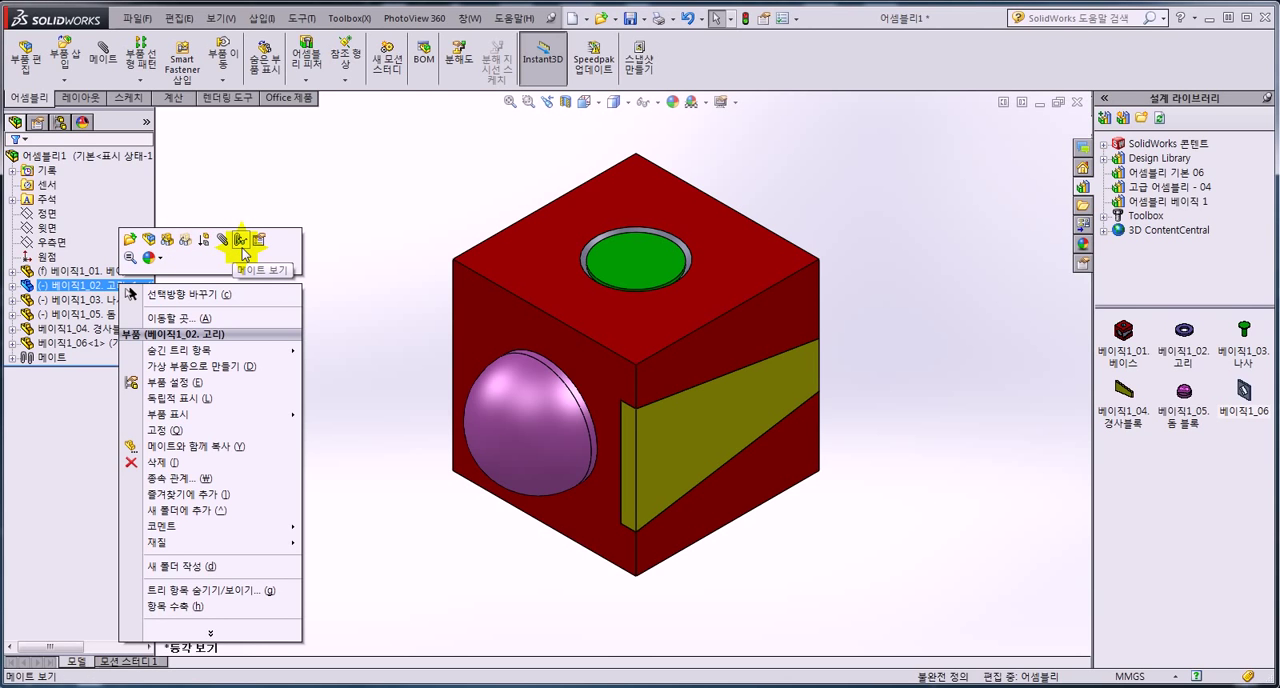
click(344, 233)
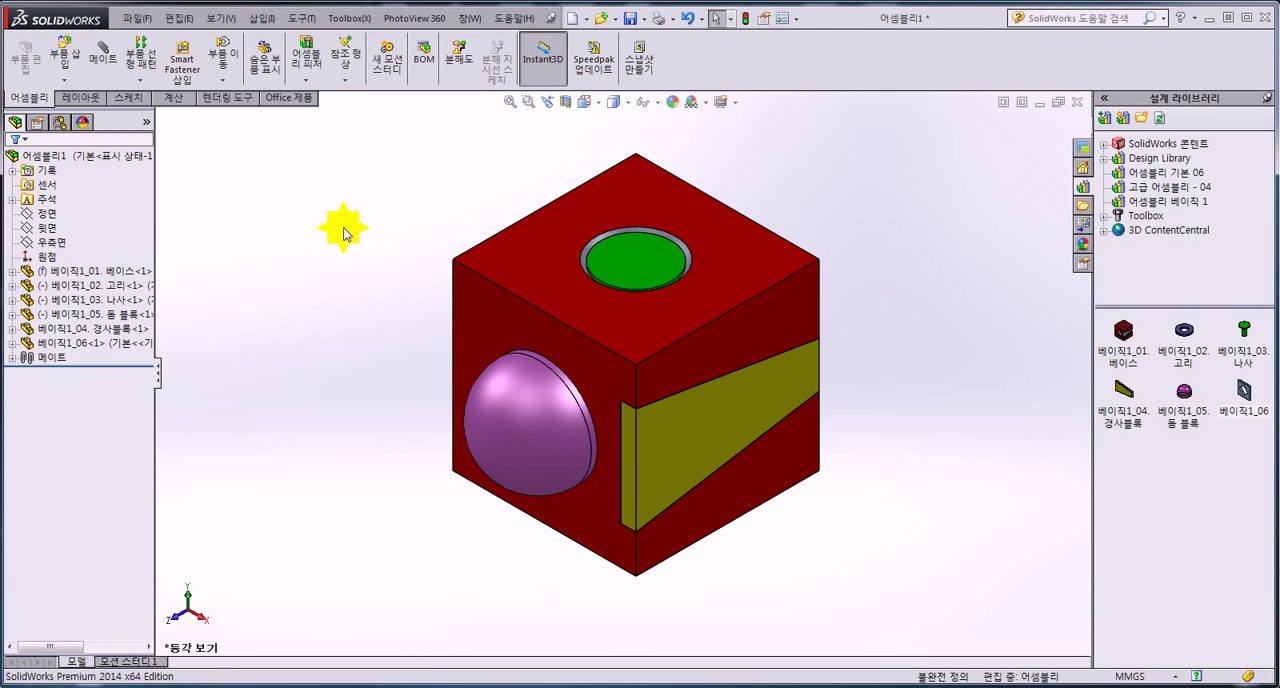